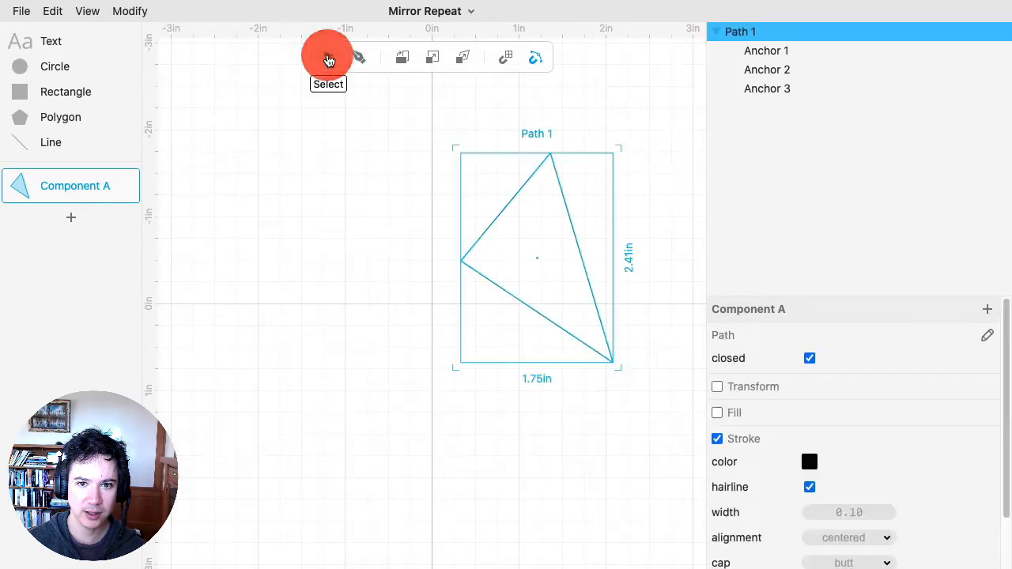
Step: Apply Mirror Repeat to the triangle and move the original triangle slightly up and away from the vertical mirror line
click(133, 13)
click(149, 40)
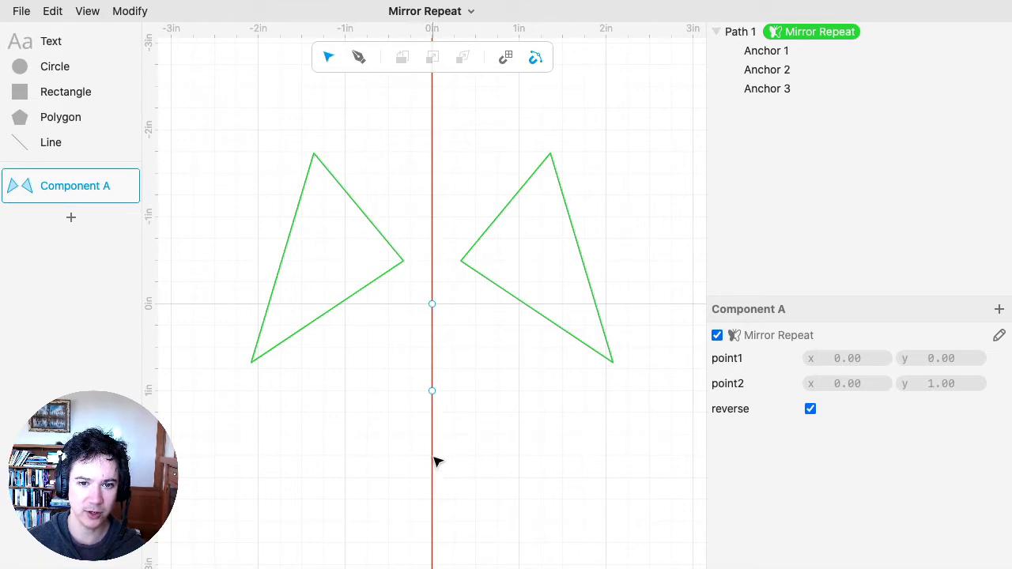
click(510, 205)
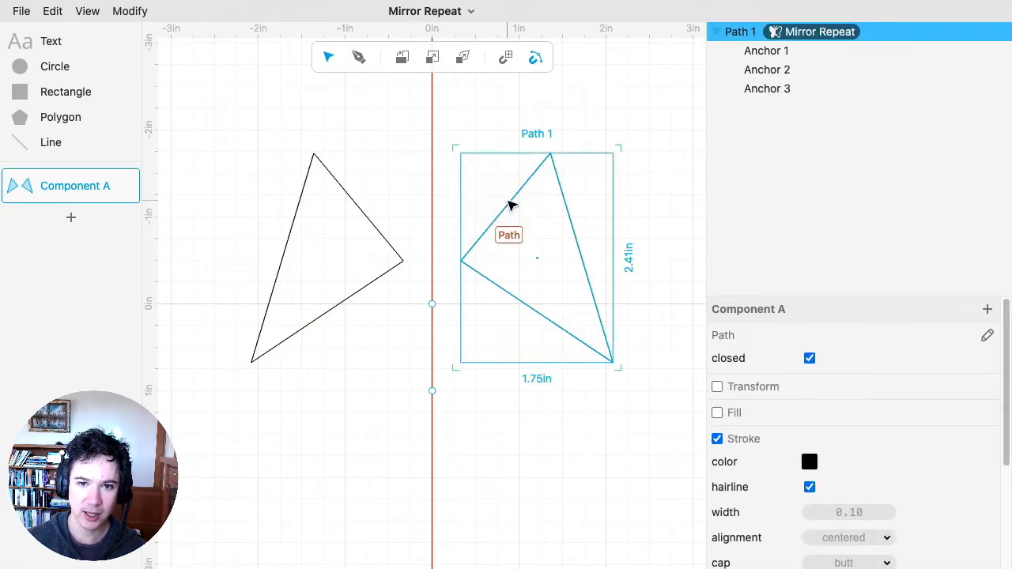
mouse_move(510, 206)
mouse_down()
mouse_move(540, 231)
mouse_move(512, 203)
mouse_move(518, 197)
mouse_up()
Step: Reshape the original triangle by moving its top anchor to about (1.86, -1.36) and its inner anchor to about (0.25, -0.17)
double_click(519, 197)
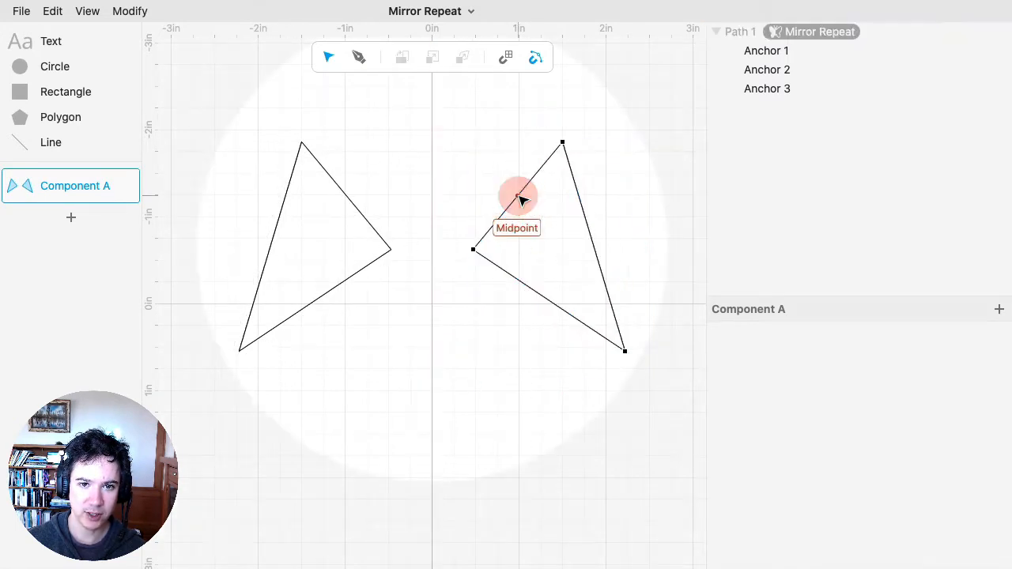
click(563, 144)
drag(562, 144, 606, 174)
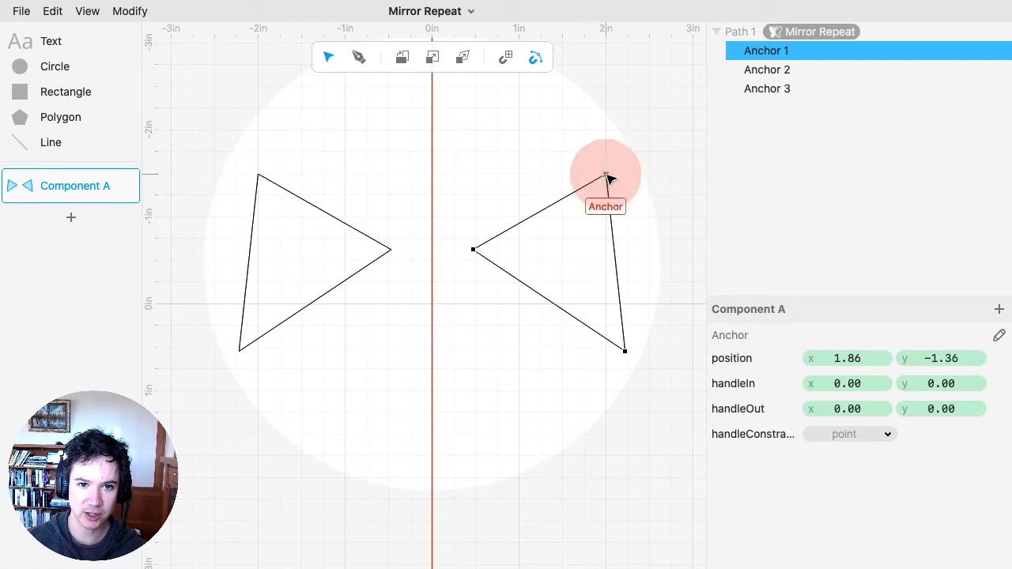
click(472, 250)
drag(473, 252, 467, 278)
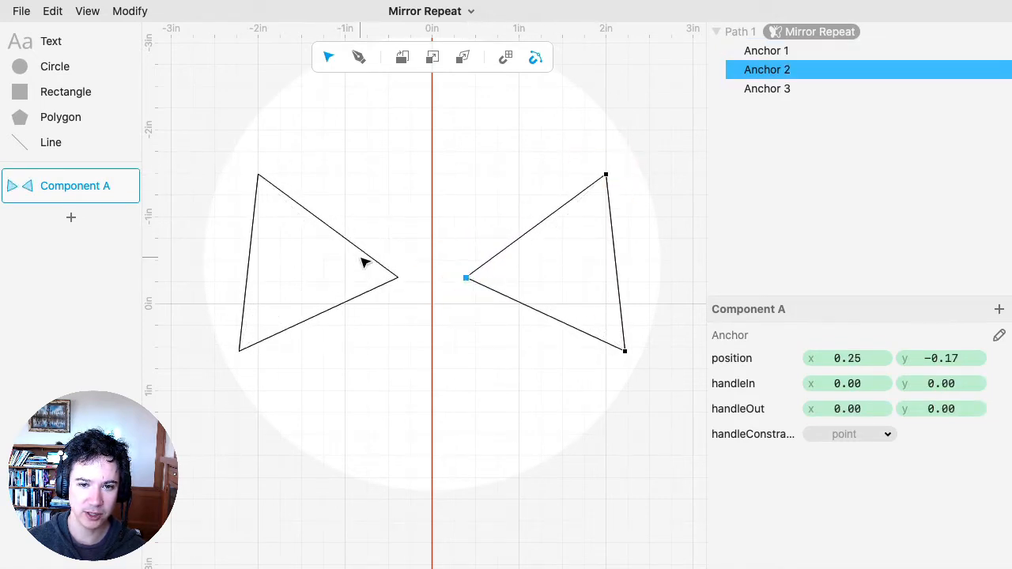
click(529, 190)
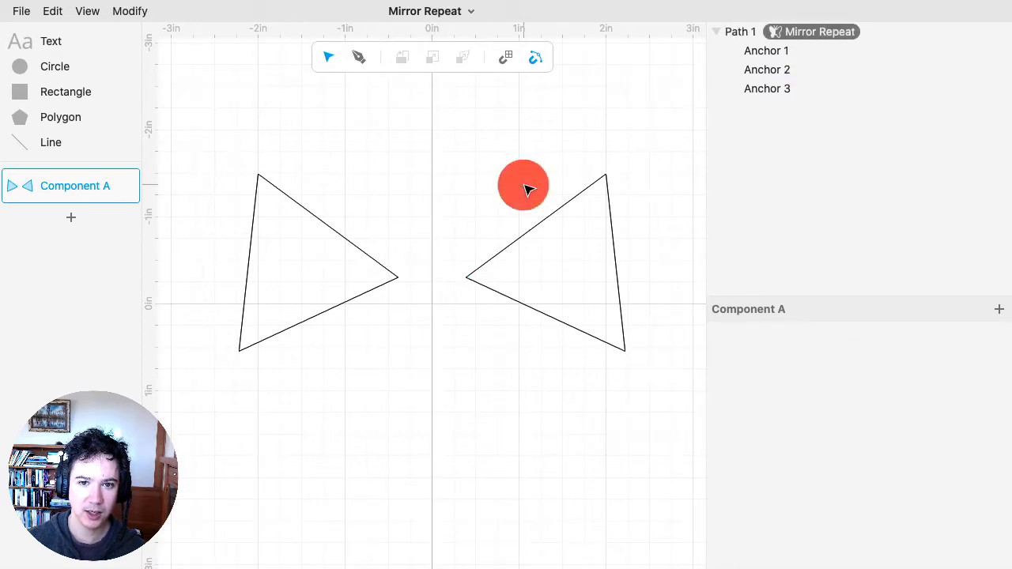
Step: Tilt and shift the triangle's mirror line into several diagonal orientations by repositioning its two handles
click(542, 221)
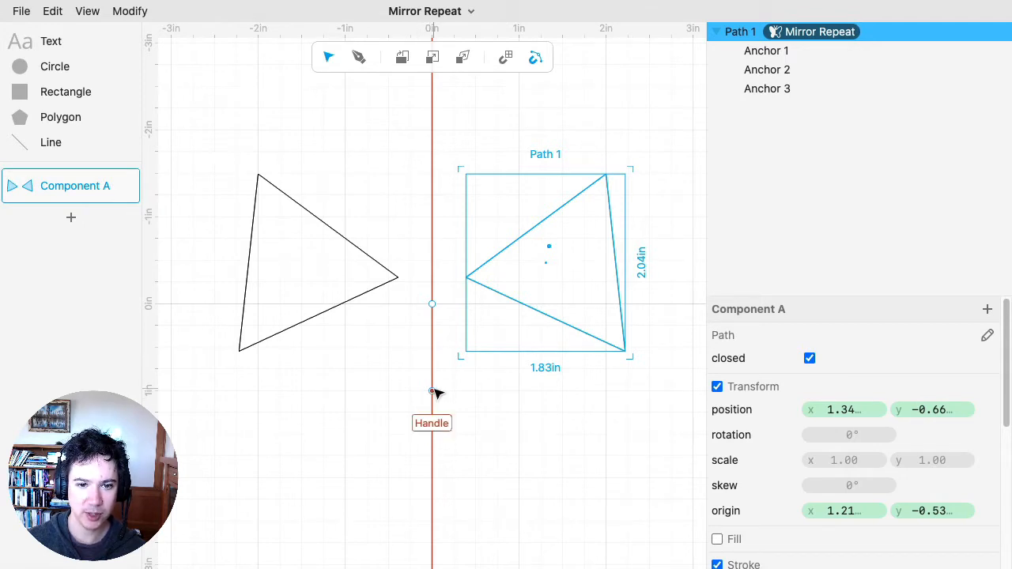
drag(432, 391, 485, 389)
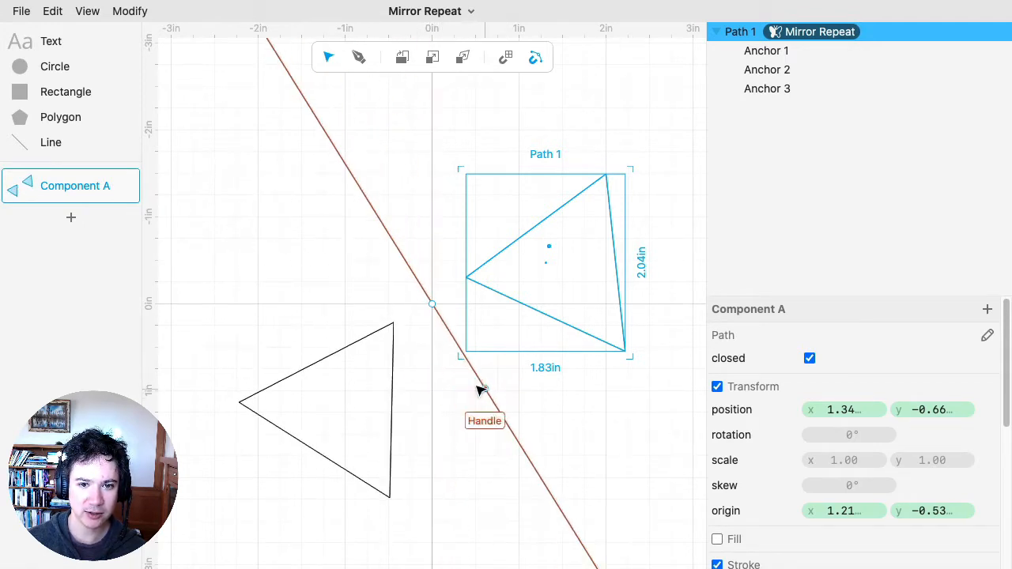
drag(432, 303, 348, 252)
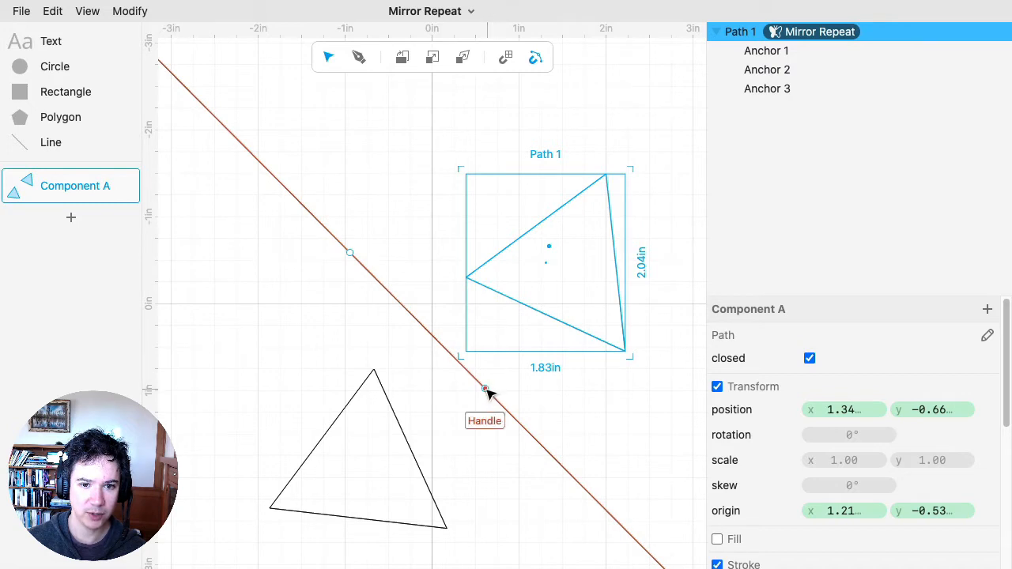
drag(486, 390, 461, 409)
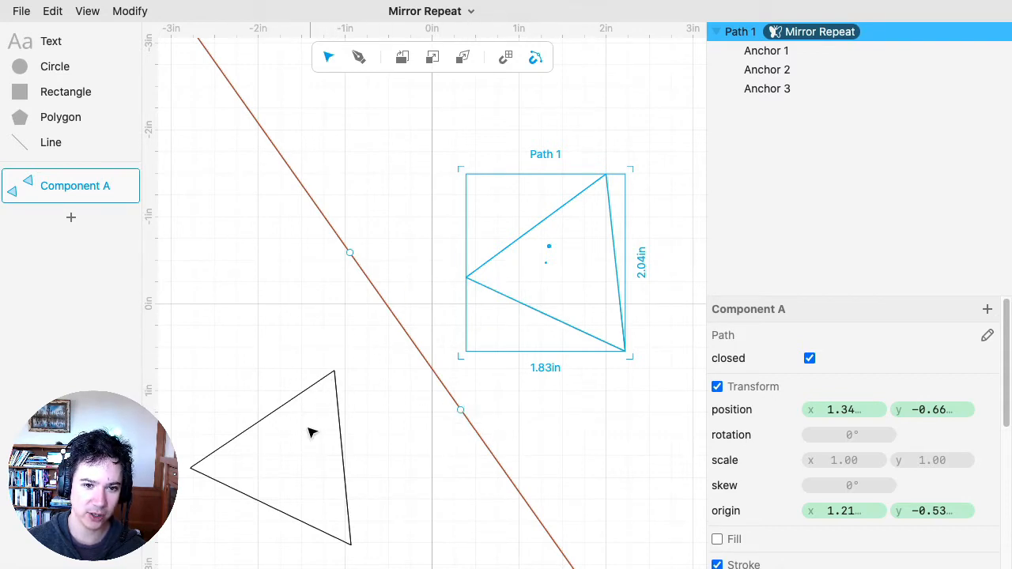
drag(462, 411, 542, 384)
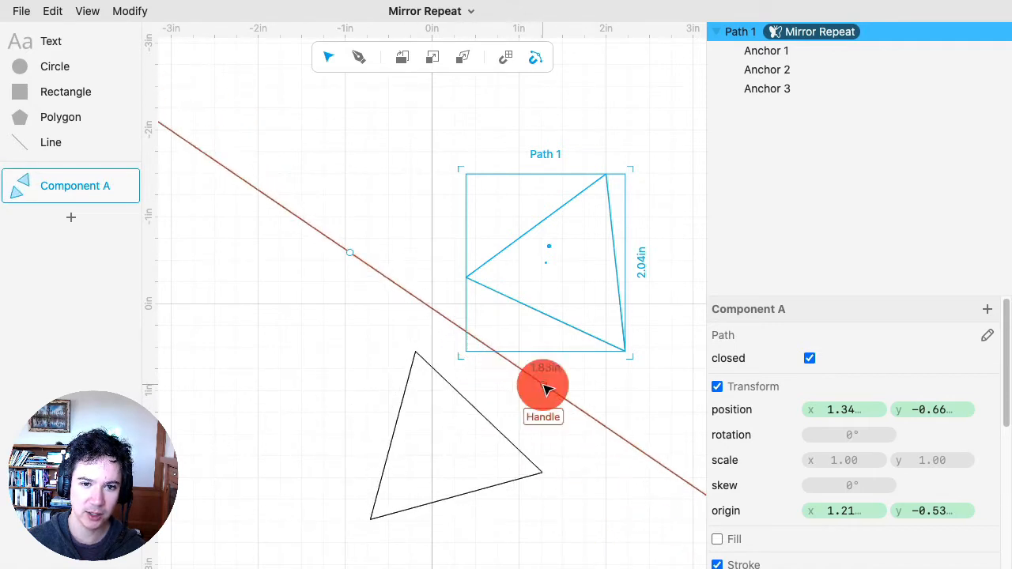
Step: Lay the mirror line horizontally along the 0 in axis and move the triangle above it to about (0.74, -1.65)
drag(350, 255, 325, 305)
drag(545, 386, 589, 304)
drag(546, 214, 497, 144)
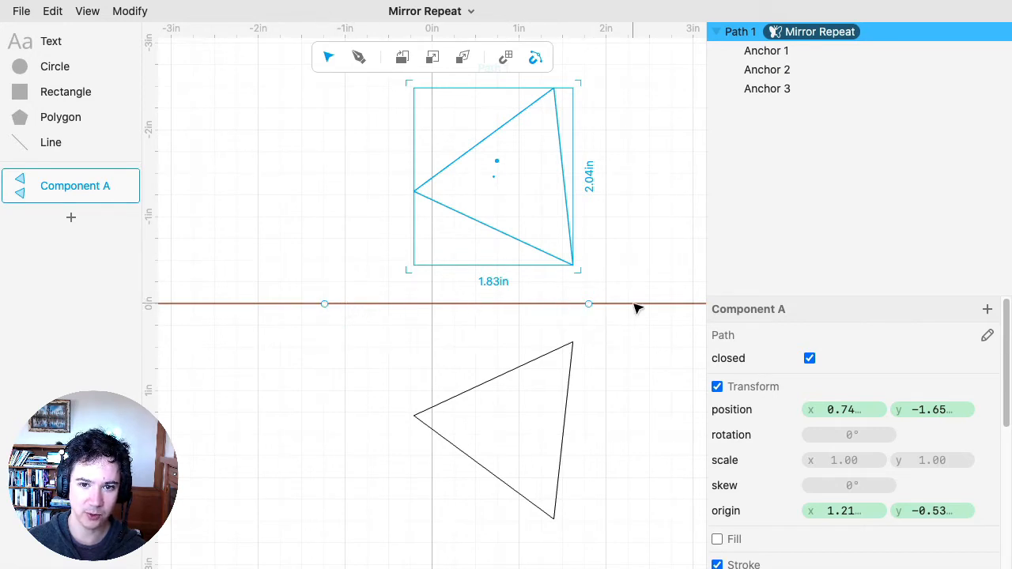
Step: Snap the mirror line's two handles to the ends of the triangle's lower edge so both triangles share that edge
drag(588, 304, 537, 398)
drag(325, 303, 418, 193)
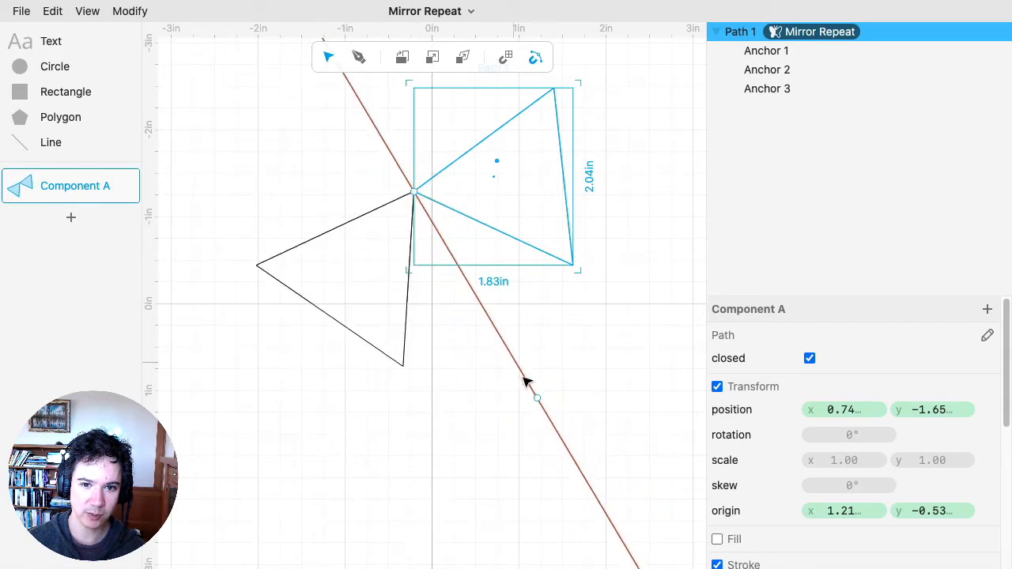
drag(539, 400, 572, 264)
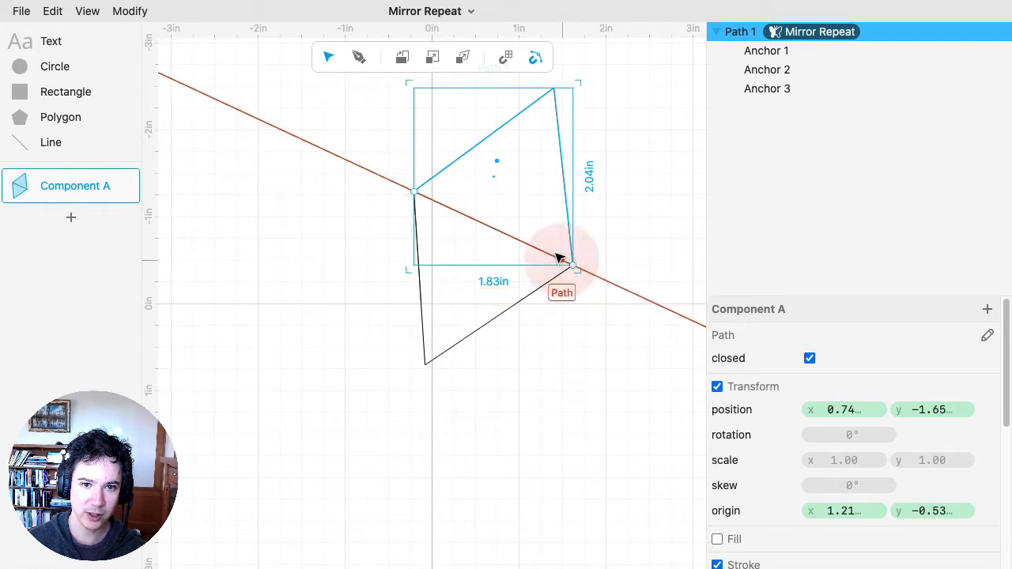
click(560, 408)
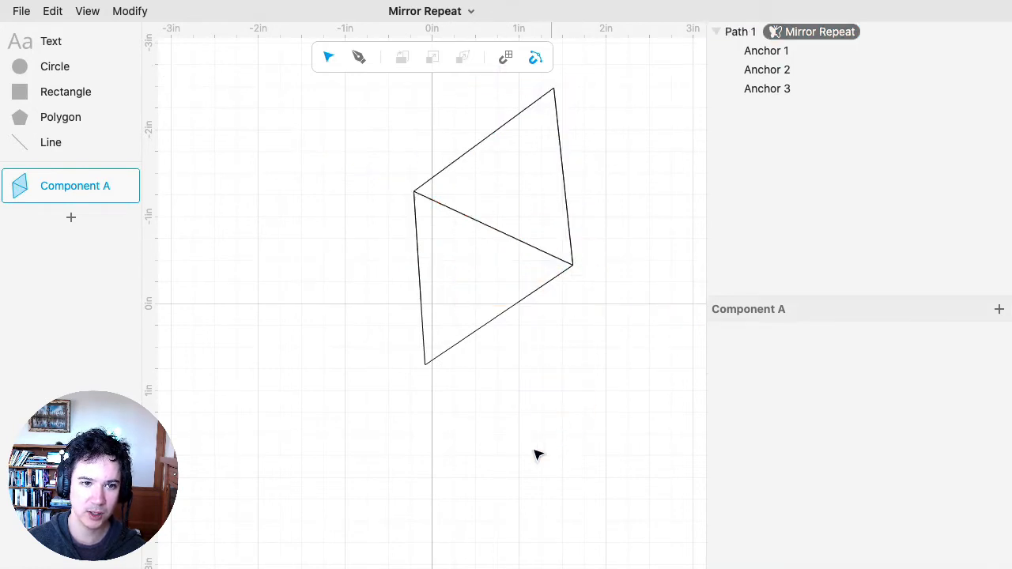
Step: Create a new component and add a 3 in square extending down and right from the origin
click(70, 217)
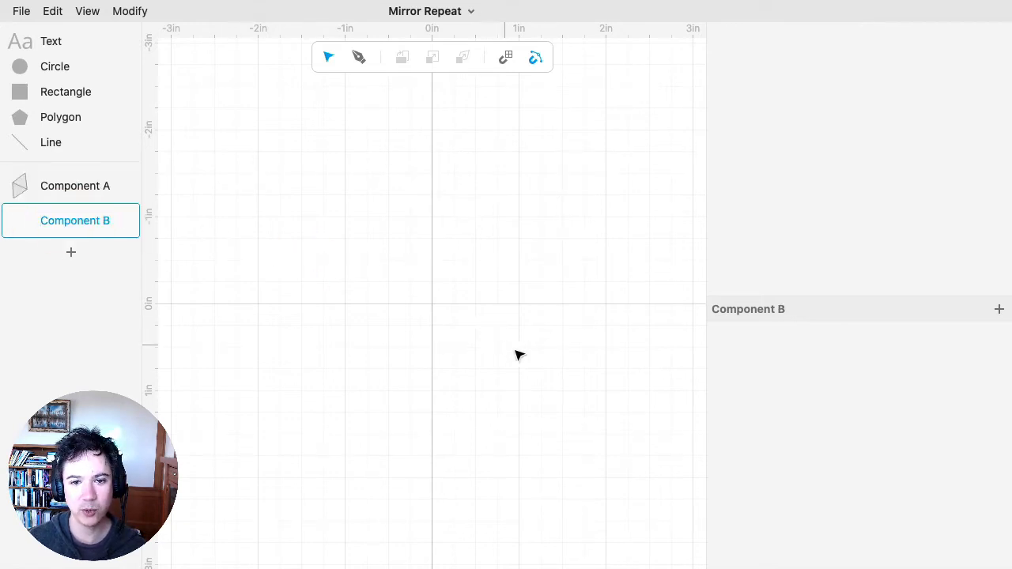
drag(562, 386, 448, 246)
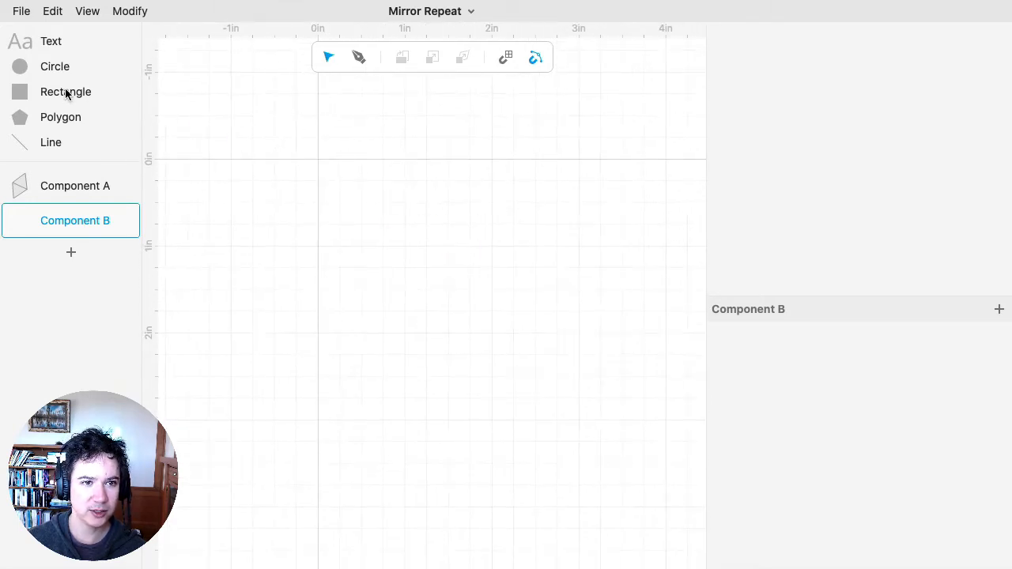
drag(67, 93, 321, 163)
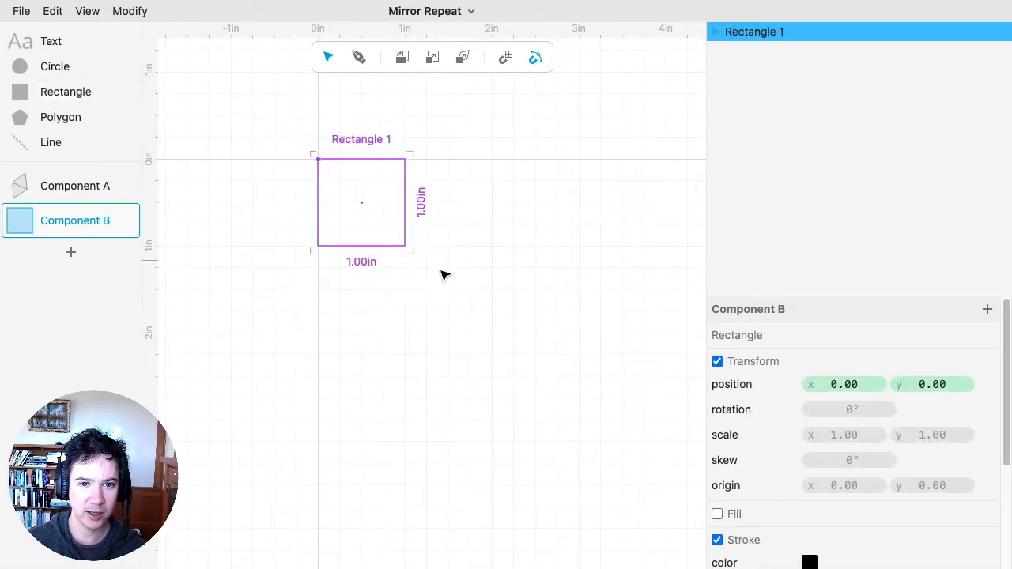
drag(405, 247, 605, 420)
click(660, 338)
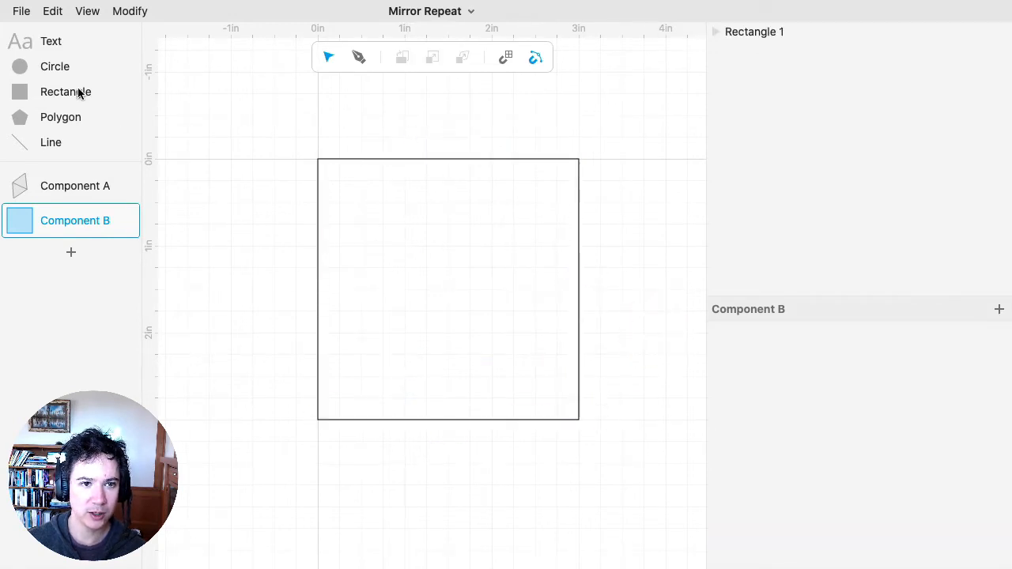
Step: Add a rectangle about 1.38 in by 0.22 in just inside the square's top edge, at about (0.79, 0.11)
drag(79, 93, 469, 258)
drag(482, 299, 504, 229)
drag(420, 208, 418, 169)
click(429, 210)
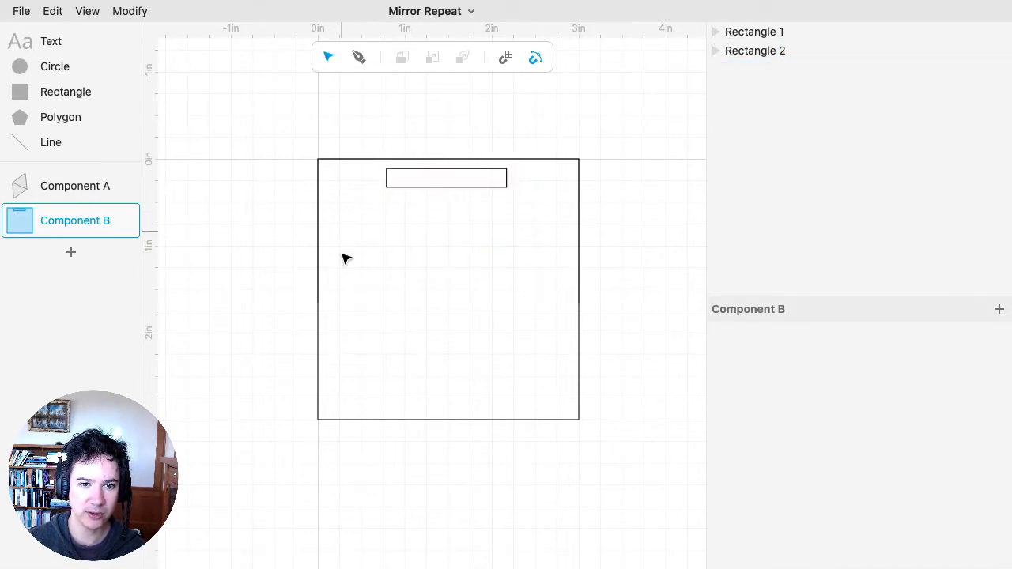
Step: Apply Mirror Repeat to the small rectangle and set the mirror line along the square's diagonal, with point2 at (3.00, 3.00)
click(467, 189)
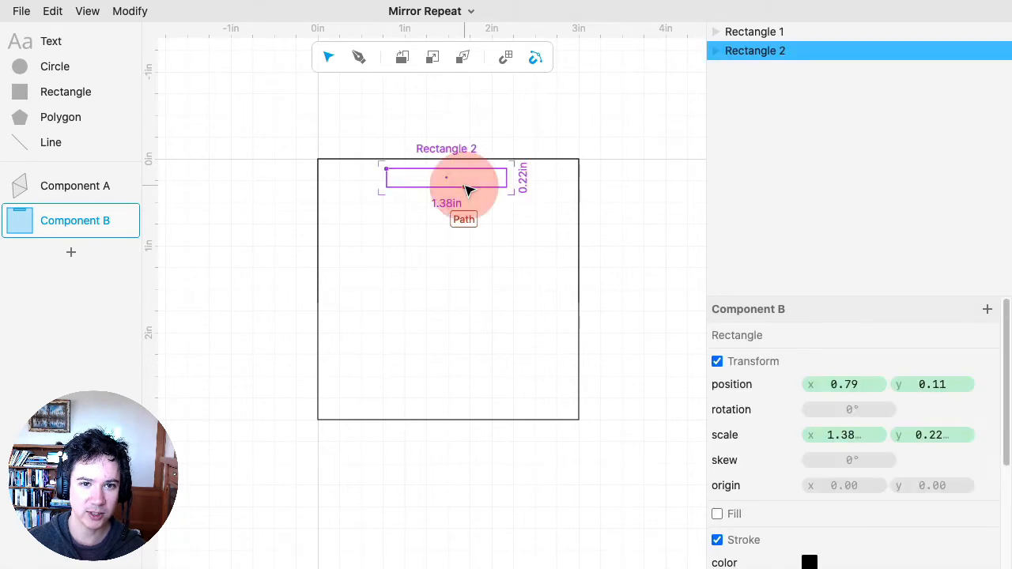
click(139, 12)
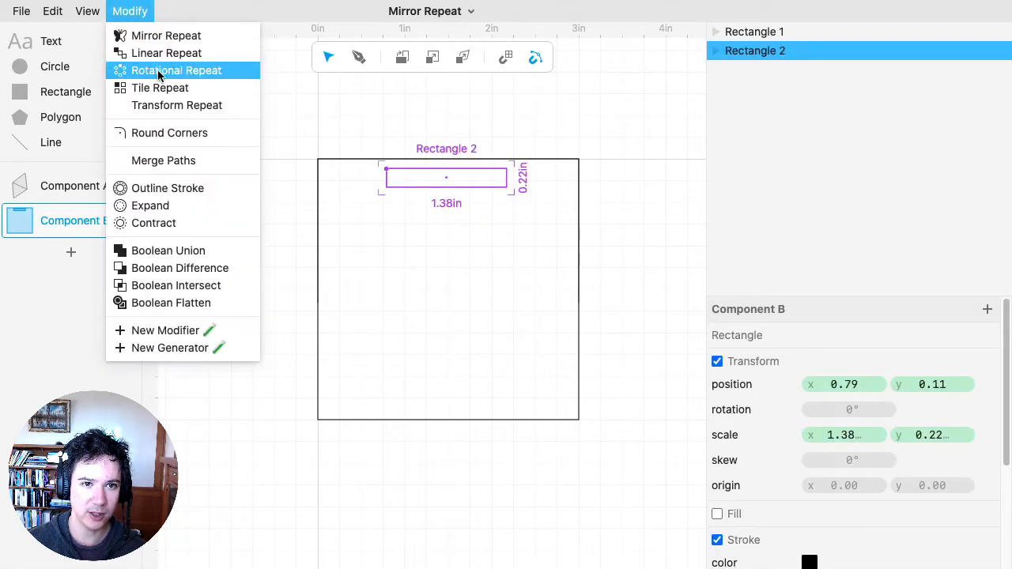
click(171, 36)
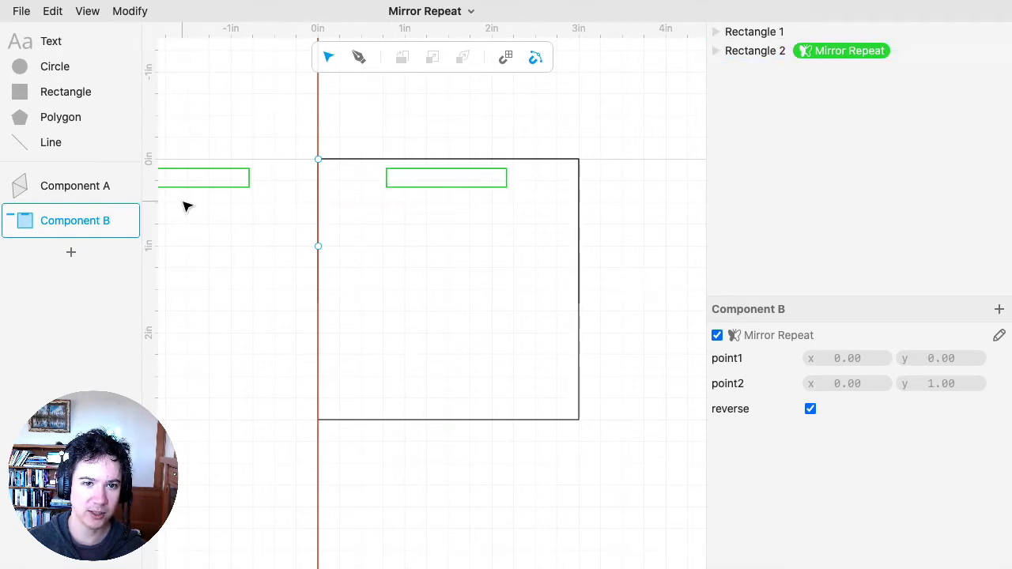
drag(319, 250, 578, 420)
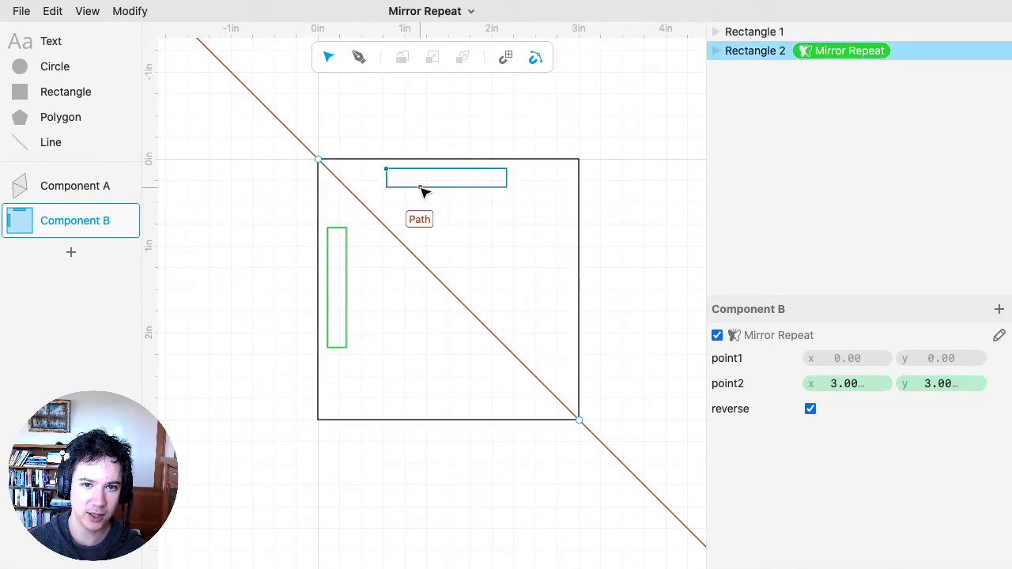
Step: Move the small rectangle to about (0.76, 0.07) and resize it to about 1.71 in by 0.21 in
mouse_move(420, 191)
mouse_down()
mouse_move(455, 207)
mouse_move(413, 197)
mouse_move(417, 188)
mouse_up()
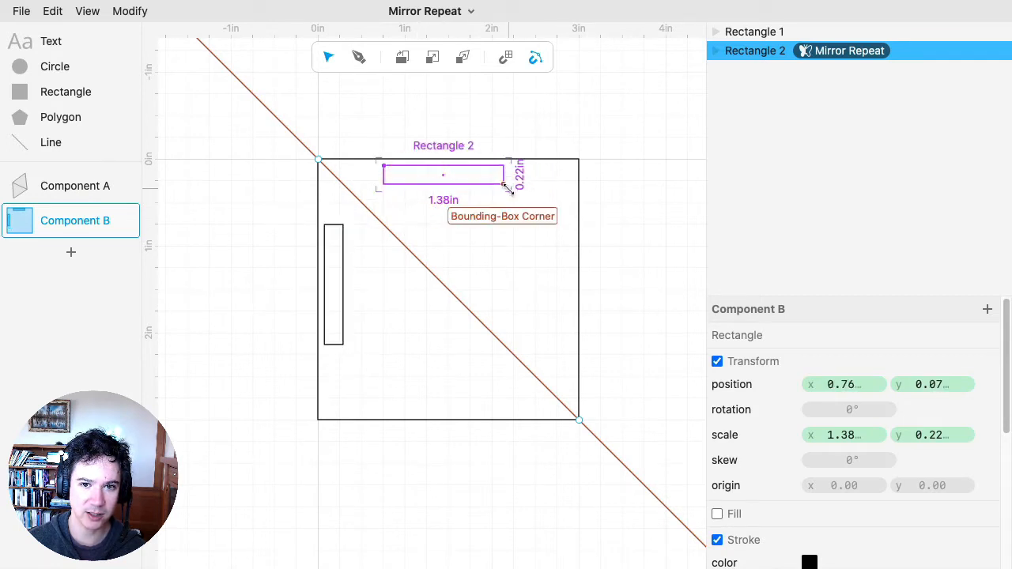
drag(505, 184, 536, 188)
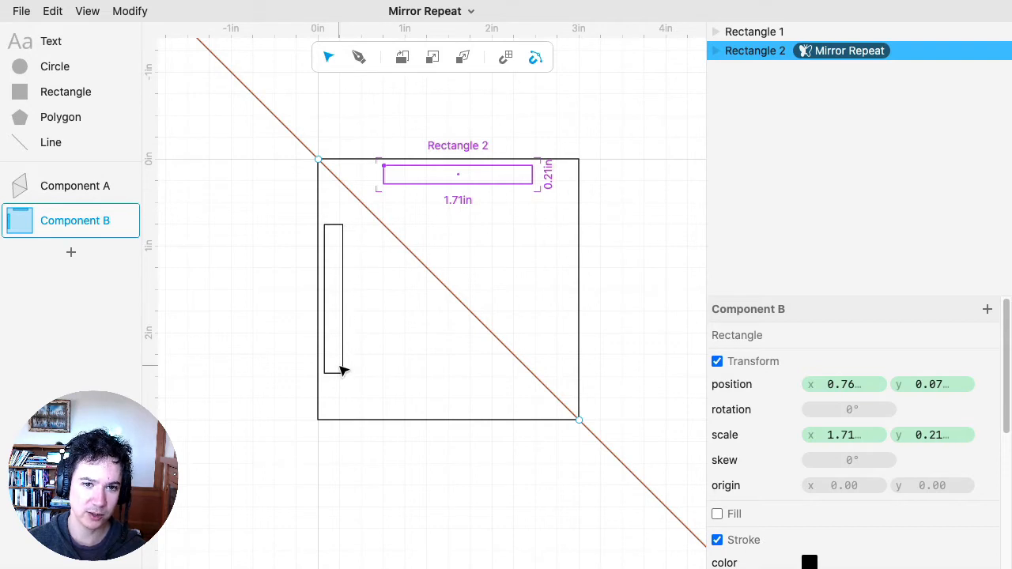
click(507, 257)
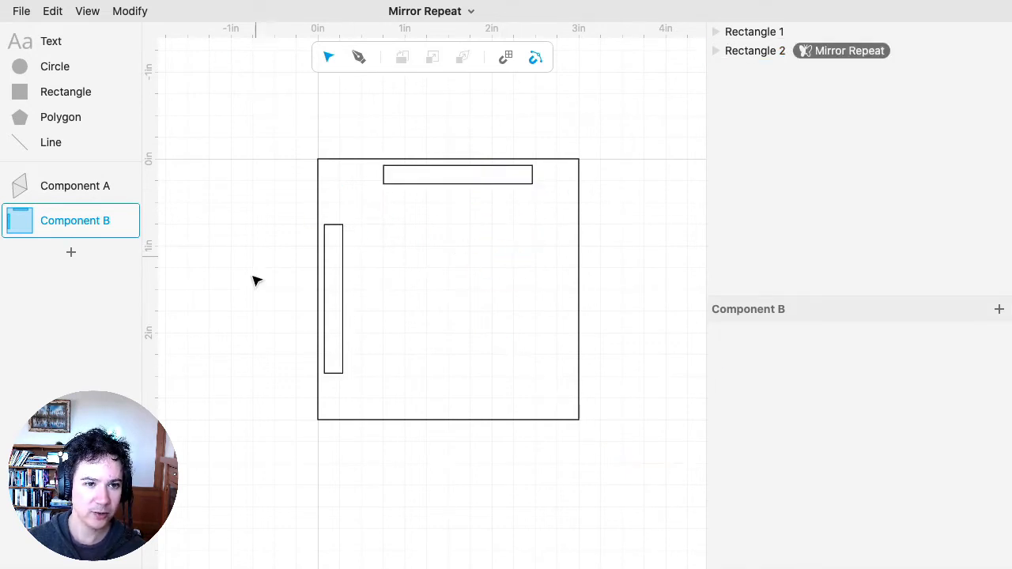
Step: Create another component and draw a curved three-anchor open path with the Pen, about 0.59 in by 1.82 in, starting on the vertical axis
click(71, 251)
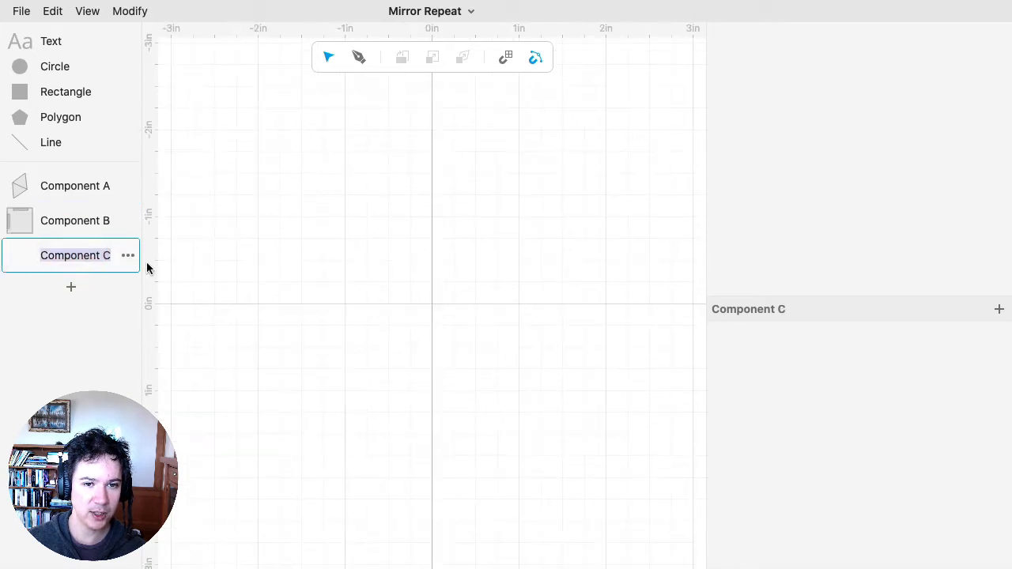
click(232, 264)
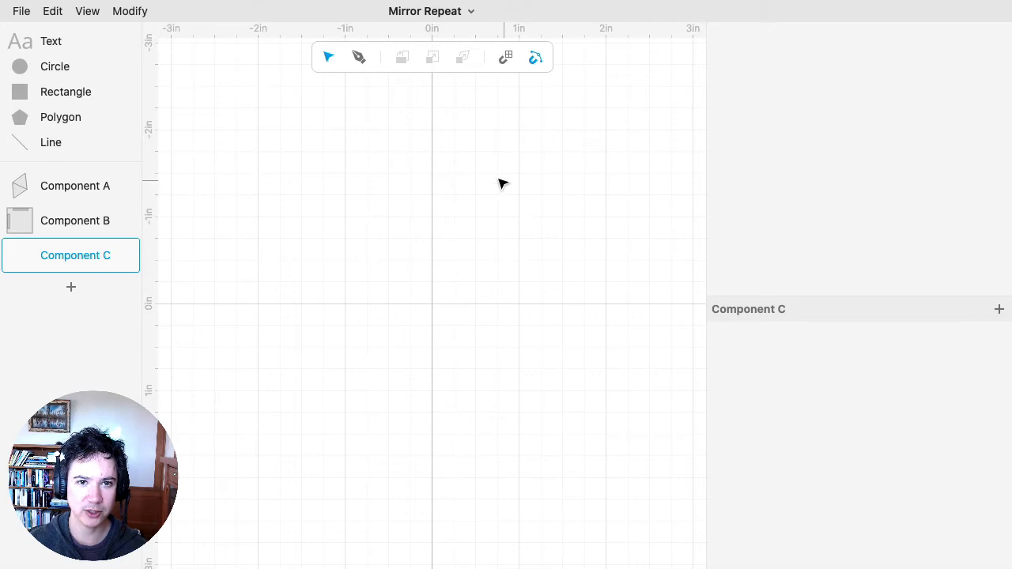
click(360, 61)
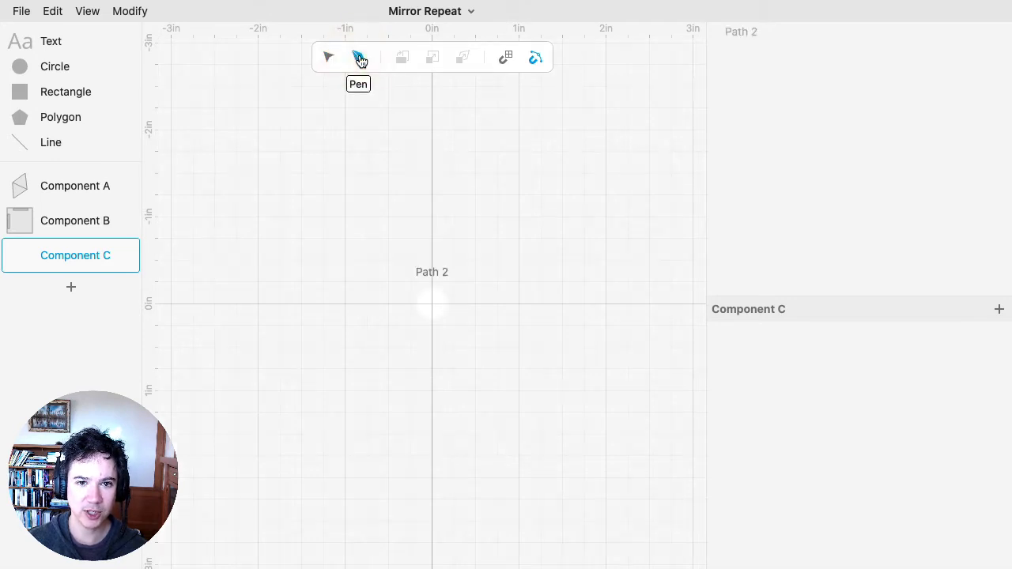
mouse_move(473, 113)
mouse_down()
mouse_move(436, 112)
mouse_move(463, 129)
mouse_up()
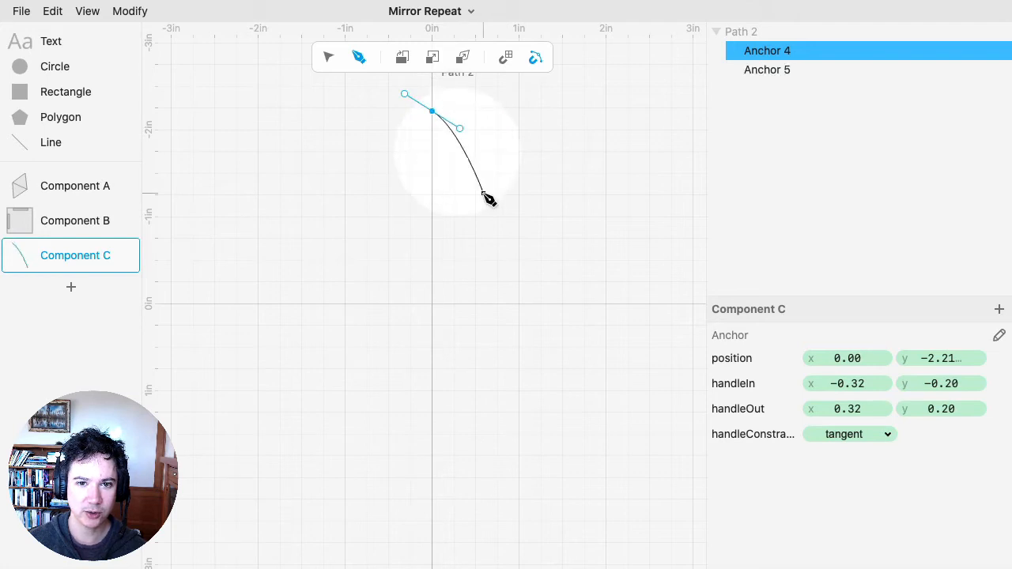
drag(483, 193, 480, 220)
drag(456, 270, 456, 303)
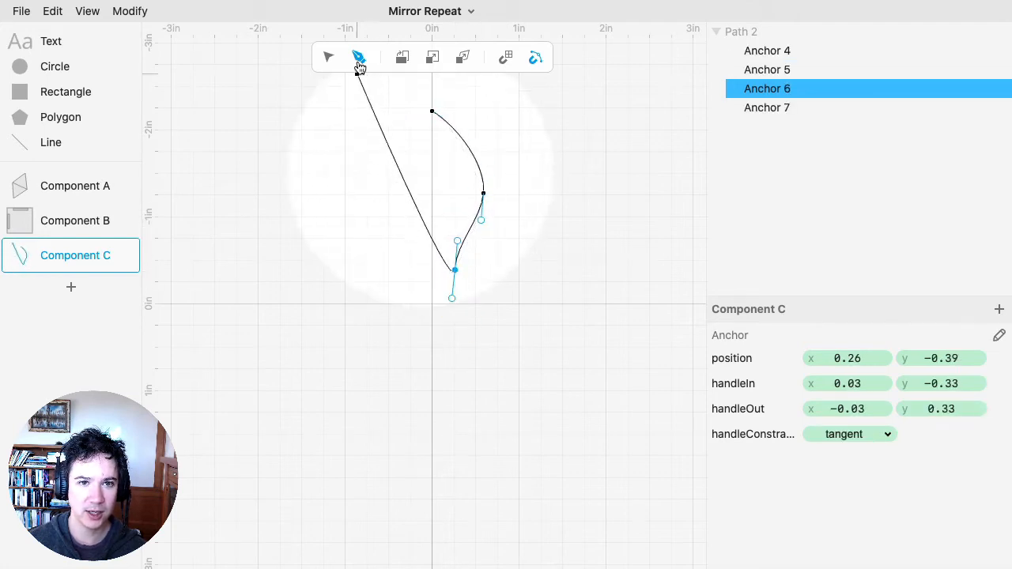
click(328, 56)
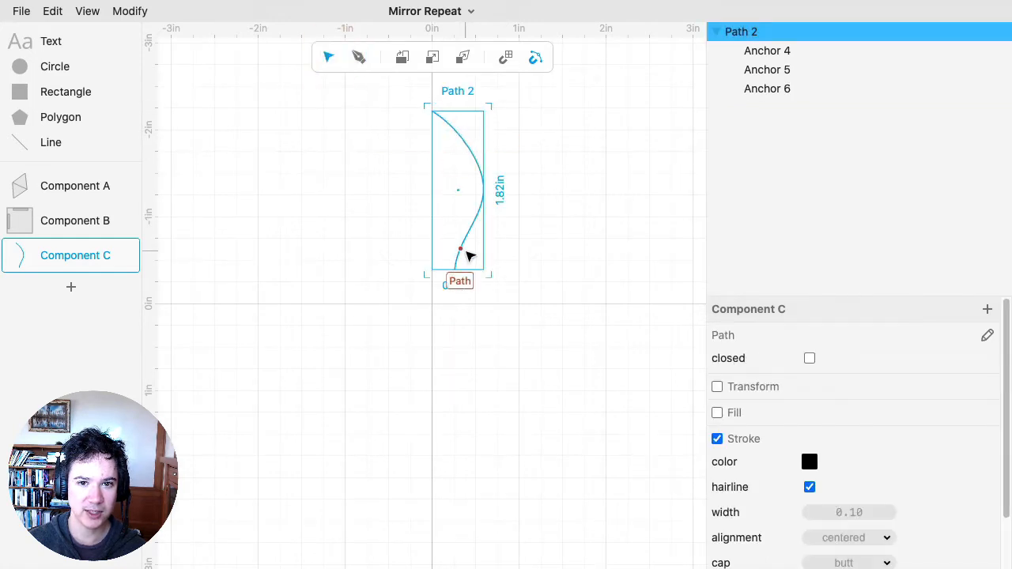
Step: Apply Mirror Repeat to the curved path across the vertical axis to form a symmetrical leaf-like outline
click(127, 11)
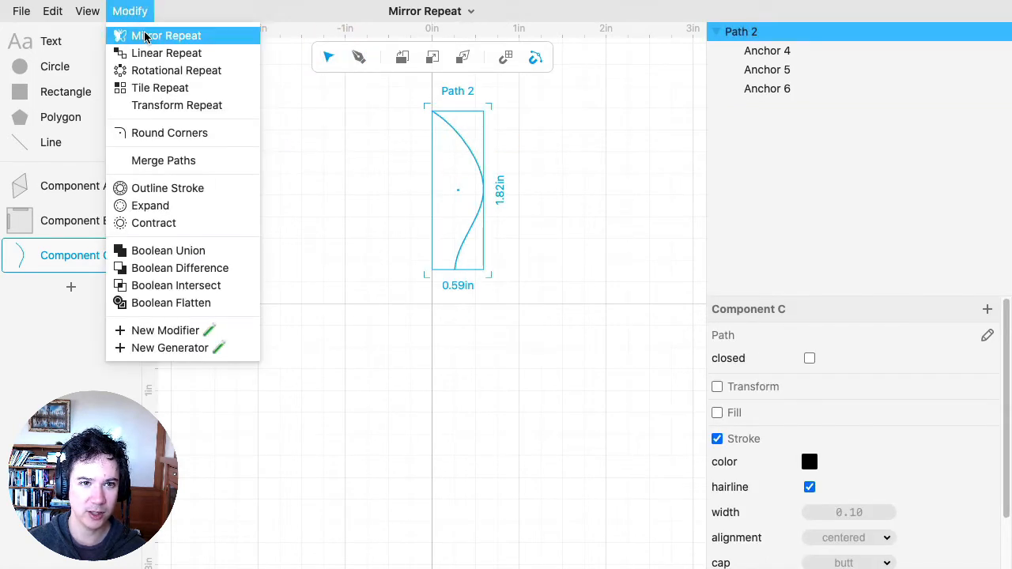
click(146, 34)
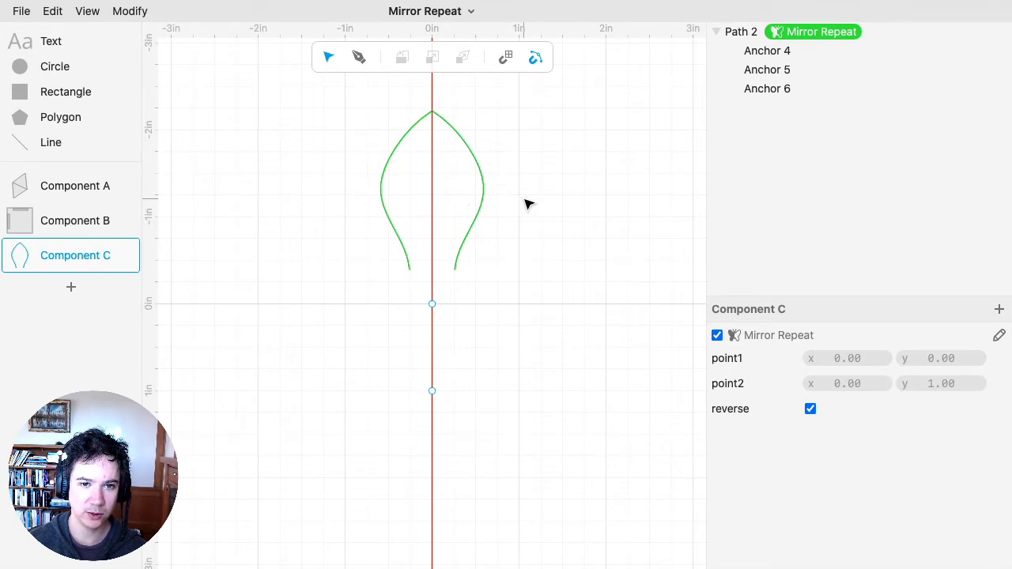
Step: Reshape the leaf: move its middle anchor to about (0.52, -1.28) and lower end anchor to about (0.16, -0.36), and lengthen the tip's handle
click(474, 167)
click(473, 157)
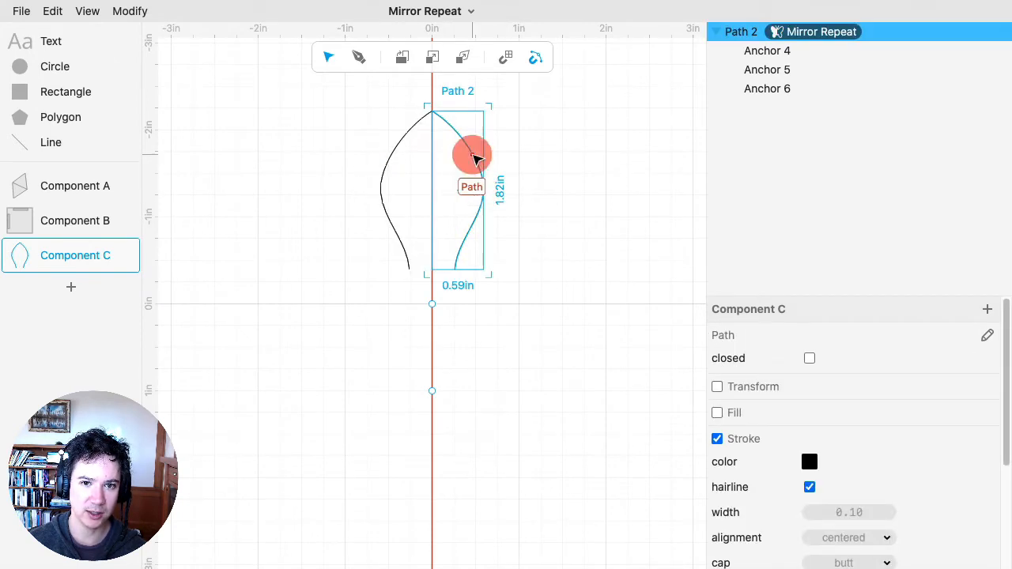
click(482, 195)
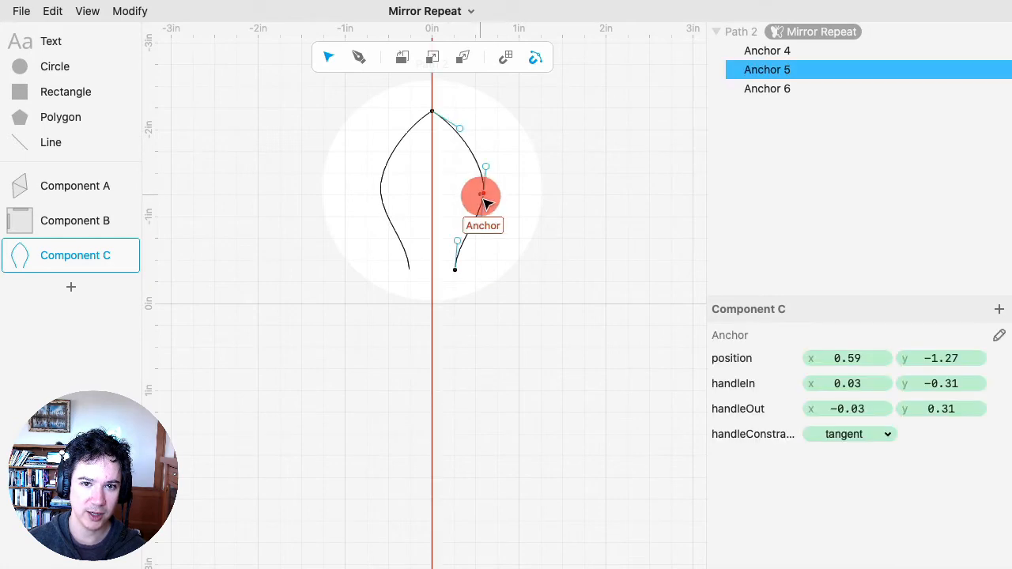
mouse_move(485, 203)
mouse_down()
mouse_move(492, 215)
mouse_move(477, 193)
mouse_up()
mouse_move(459, 128)
mouse_down()
mouse_move(478, 117)
mouse_move(467, 129)
mouse_up()
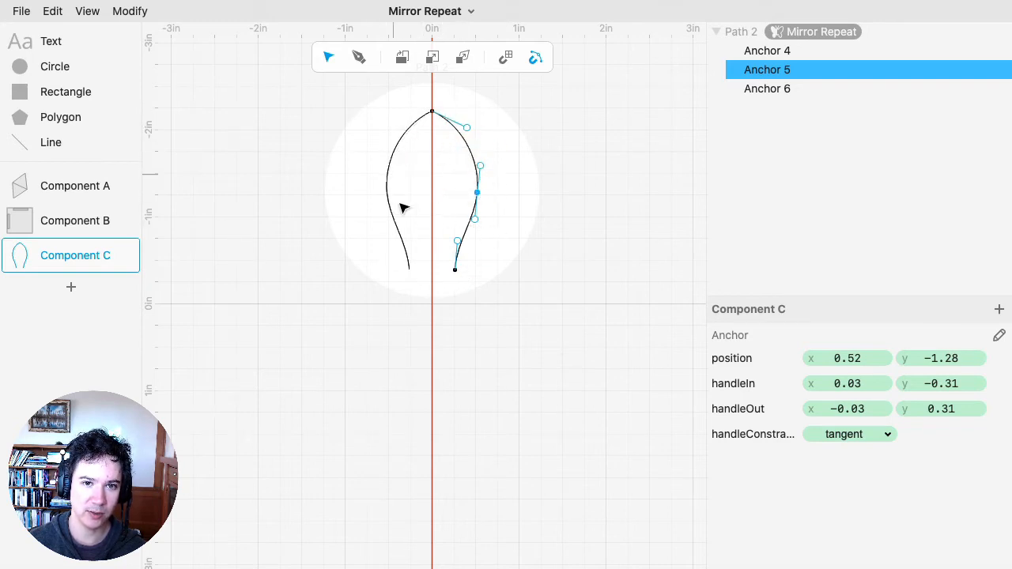
drag(454, 269, 445, 272)
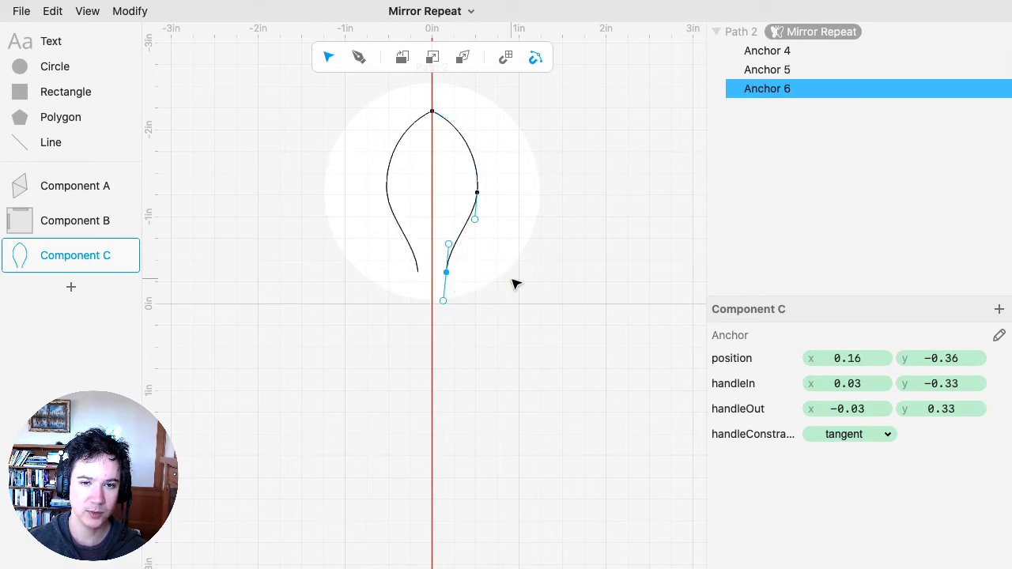
click(525, 173)
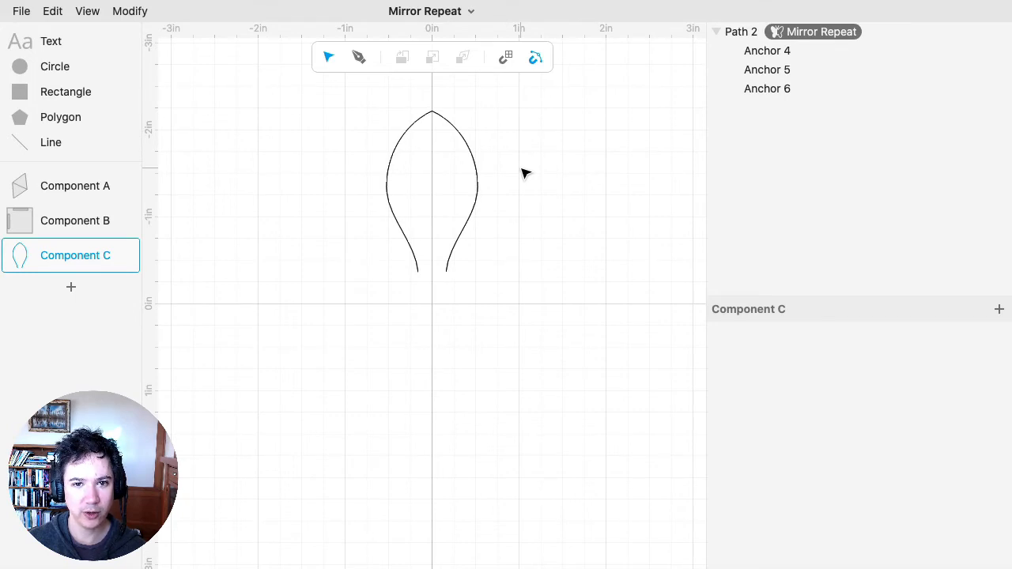
Step: Apply Rotational Repeat to the mirrored leaf path around the origin and set the repetitions to 5
click(467, 137)
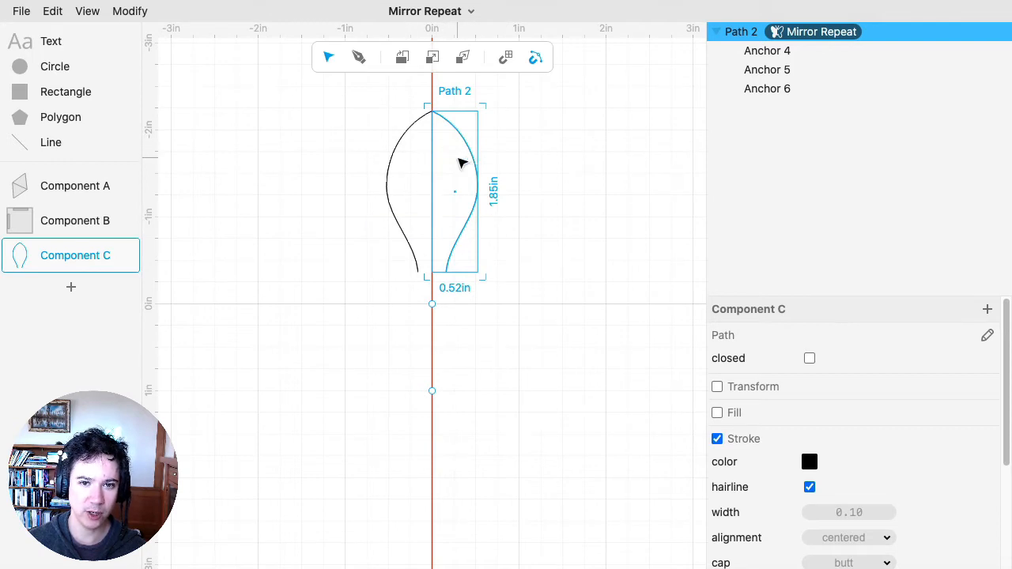
click(130, 11)
click(170, 70)
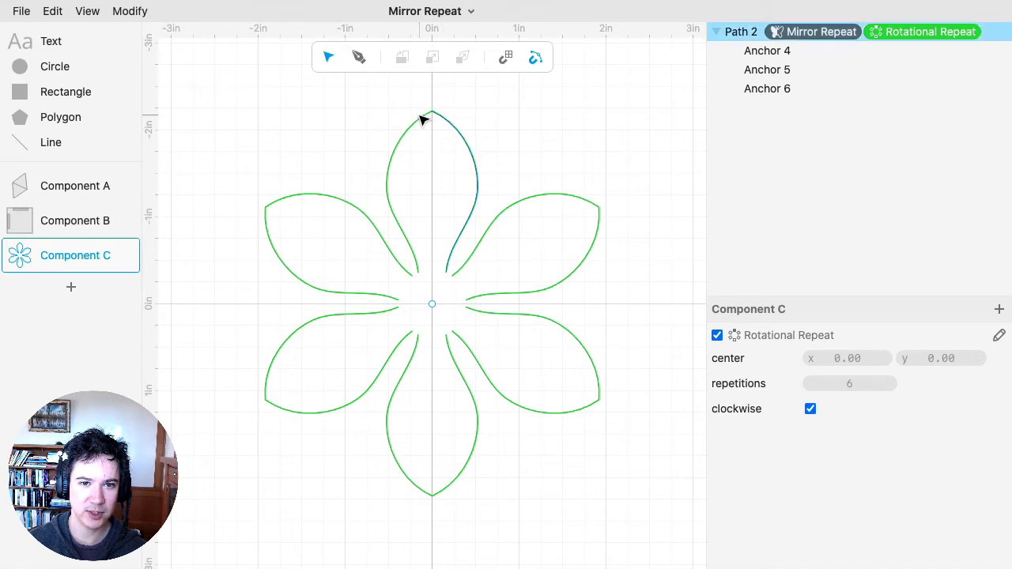
click(830, 33)
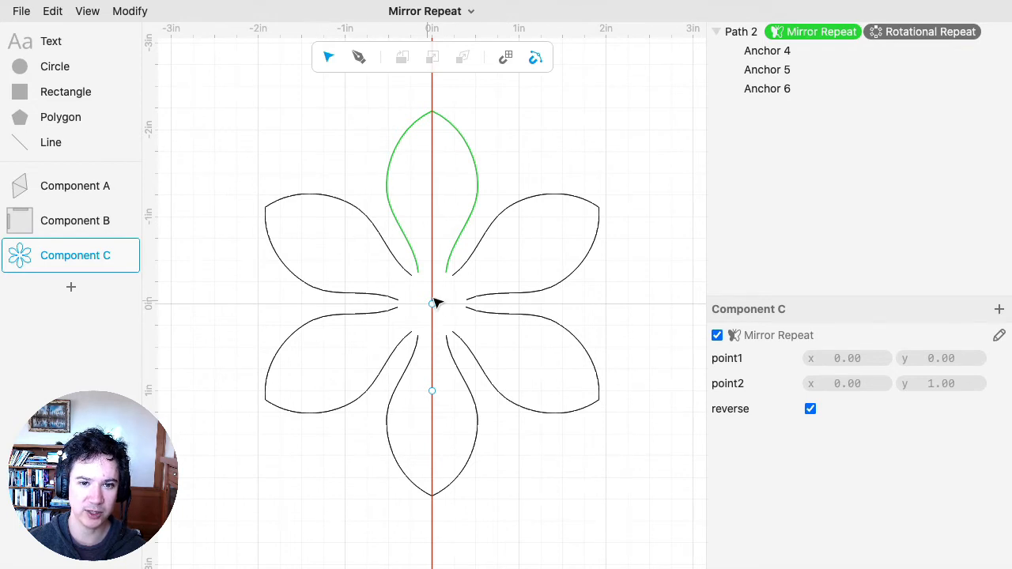
click(922, 32)
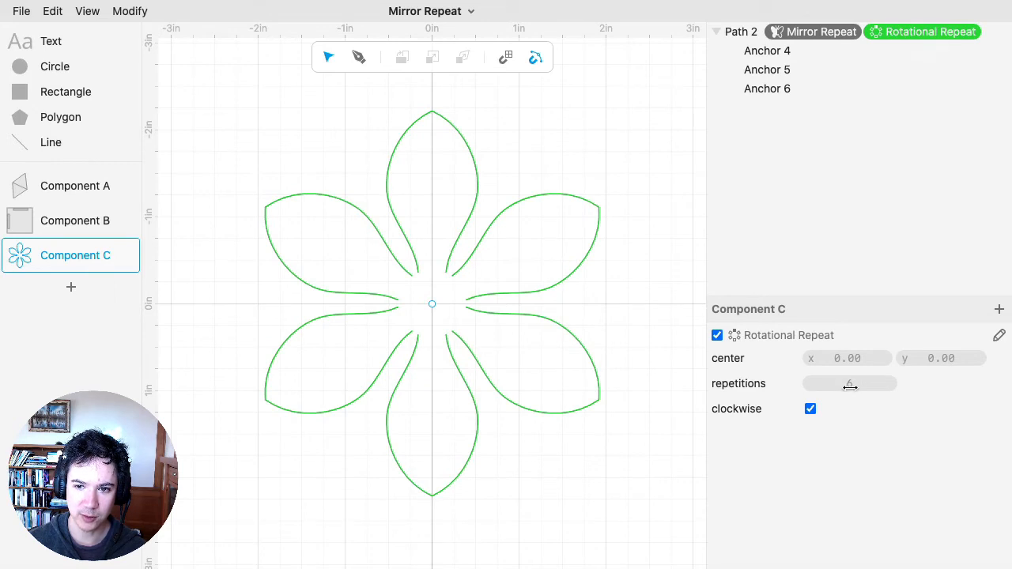
drag(850, 386, 846, 385)
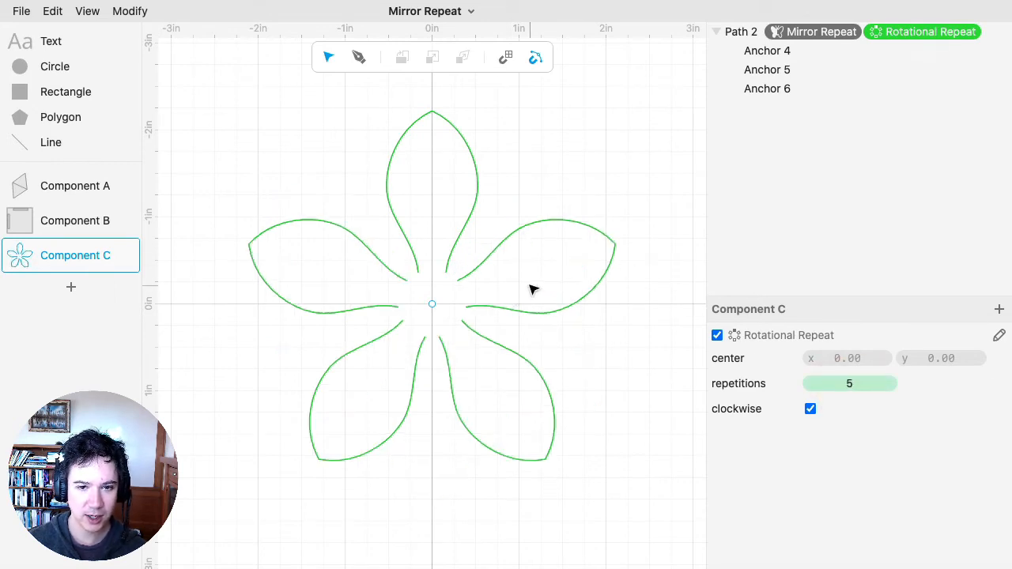
Step: Move the middle anchor of the upper petal's original path to about (0.50, -1.25)
double_click(464, 219)
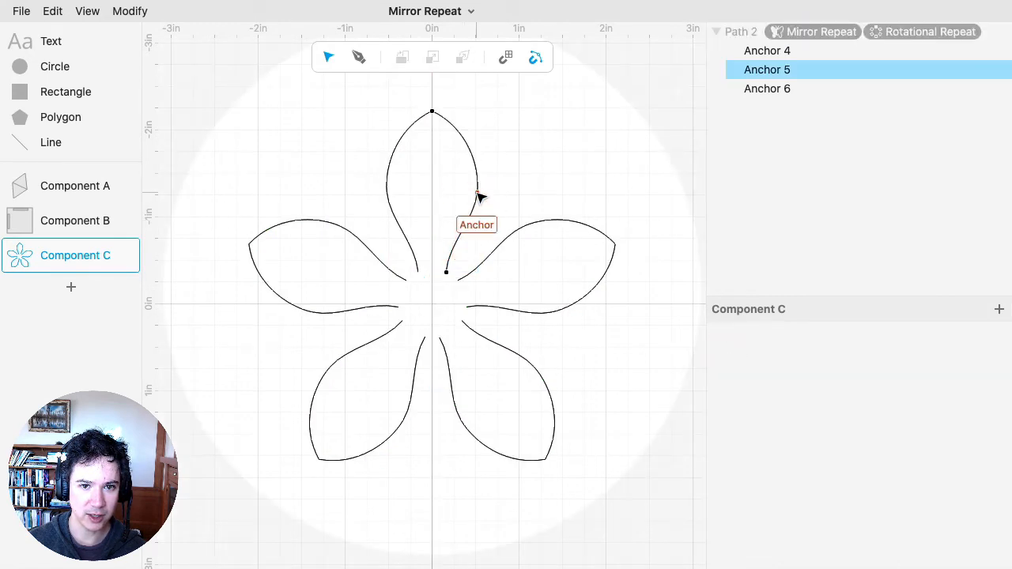
mouse_move(480, 196)
mouse_down()
mouse_move(487, 207)
mouse_move(475, 195)
mouse_up()
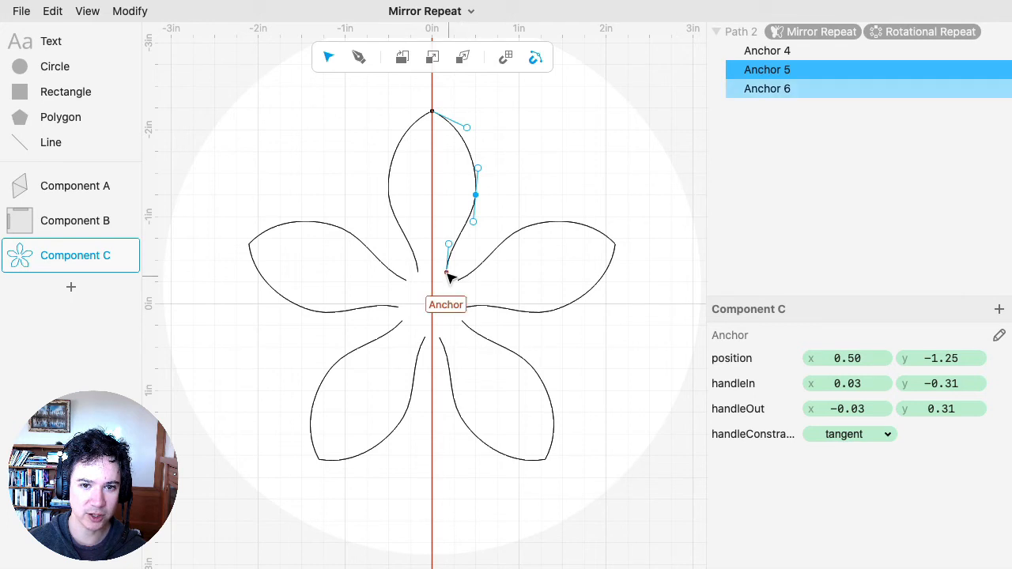
click(537, 197)
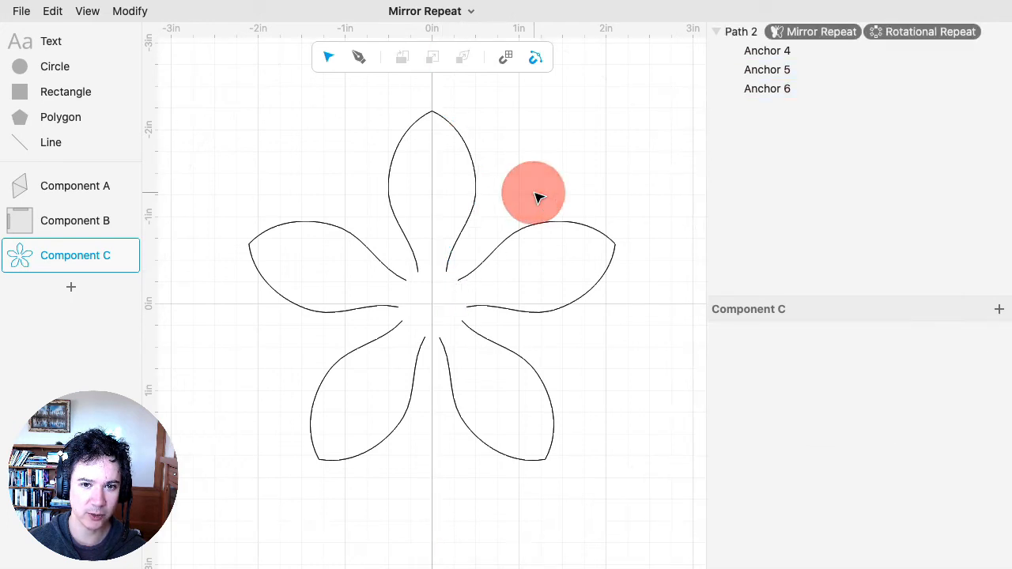
Step: Apply Merge Paths to the repeated petal path to connect the petals into one outline
click(475, 153)
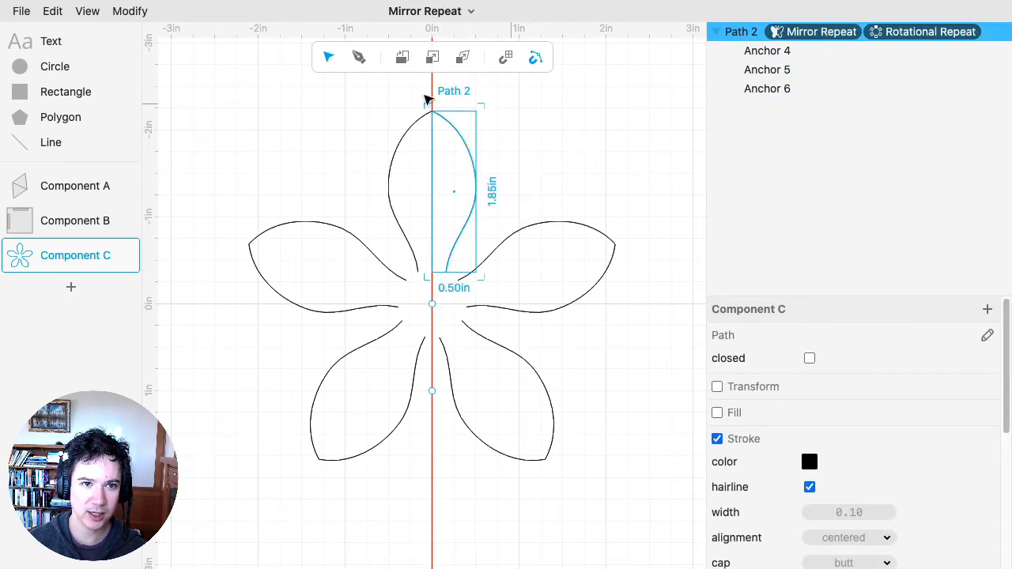
click(136, 11)
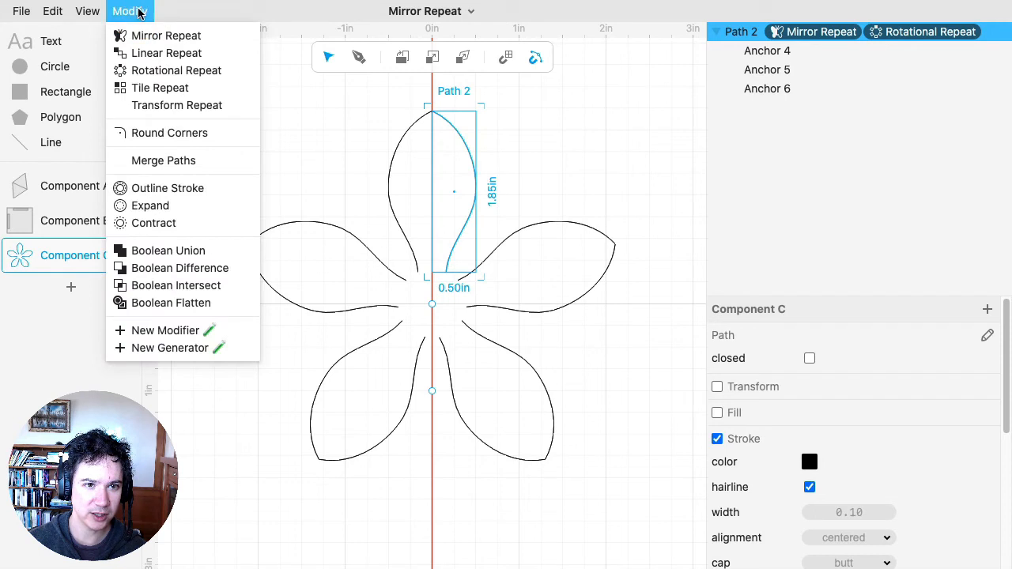
click(177, 162)
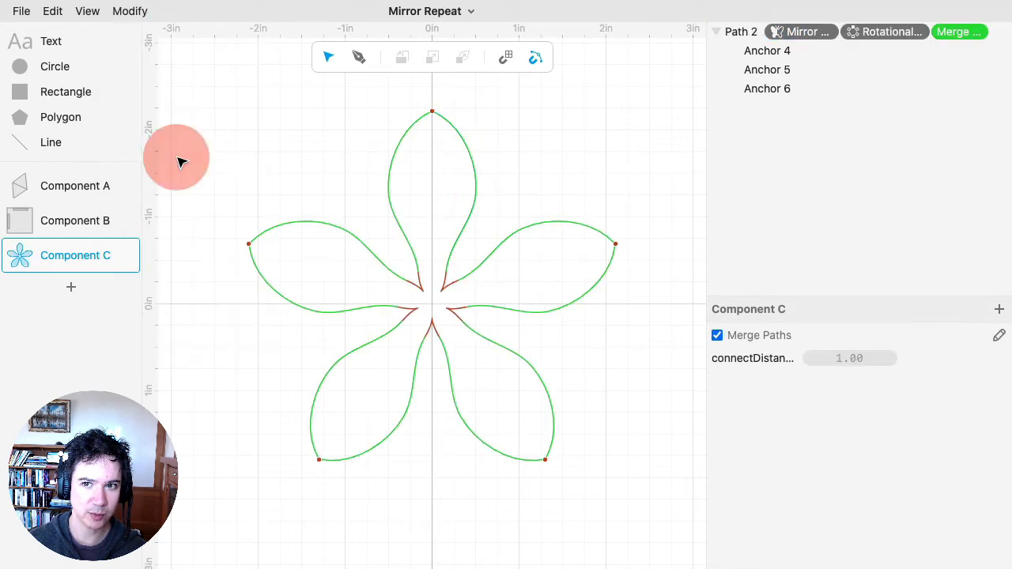
Step: Round the inner petal joins by moving the lower end anchor to about (0.16, -0.38) and adjusting its handleOut to about (0.00, 0.13), with geometry snapping off
click(448, 276)
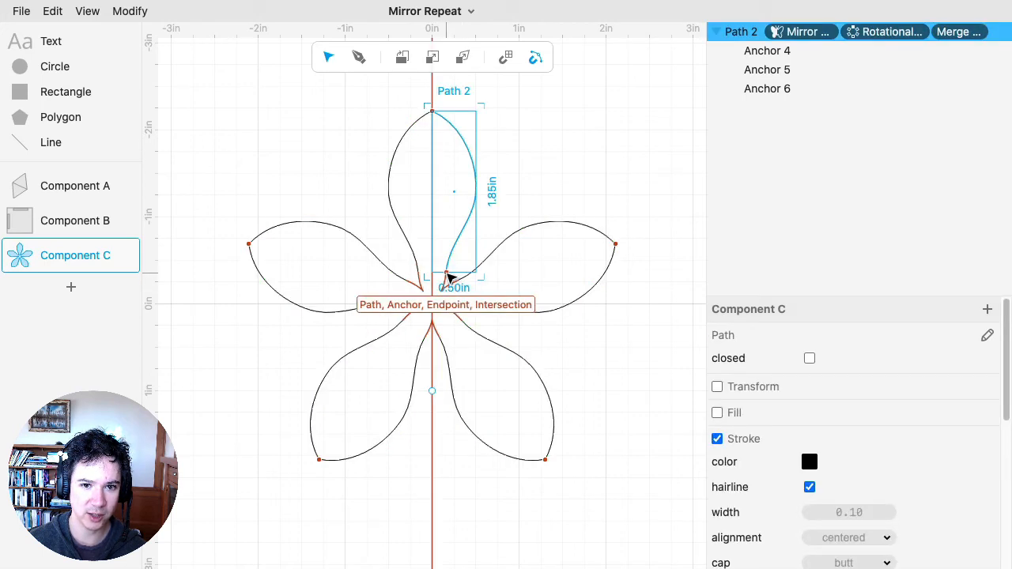
scroll(447, 277, up, 3)
click(453, 255)
click(447, 274)
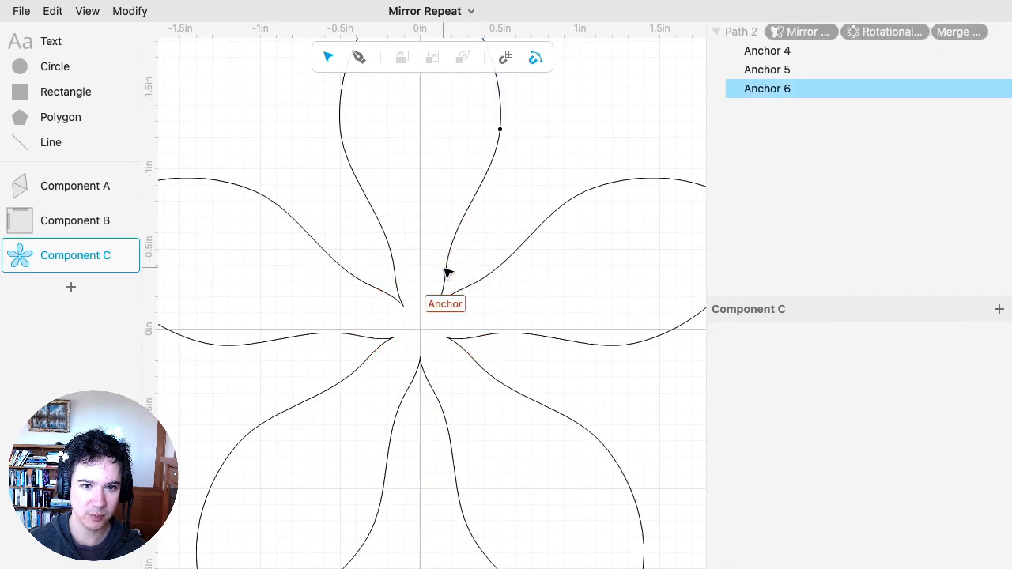
drag(442, 324, 444, 268)
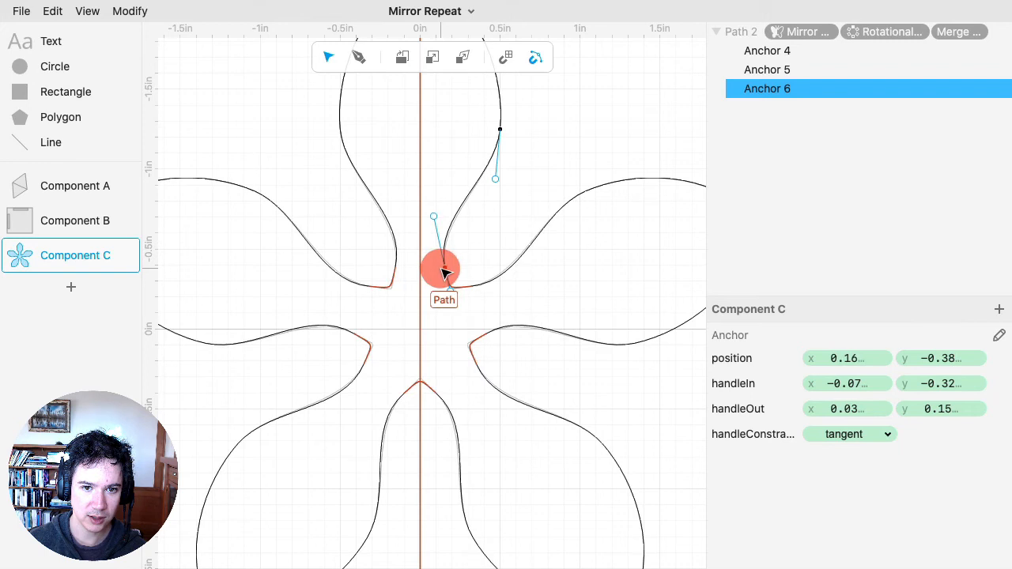
click(536, 60)
drag(449, 293, 445, 290)
scroll(488, 244, down, 3)
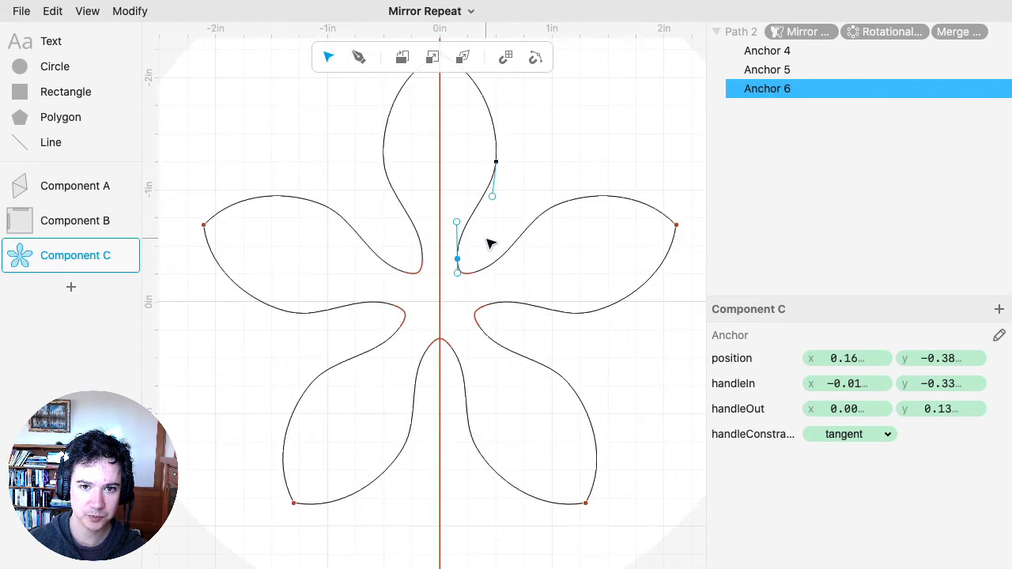
Step: Move the upper petal's middle anchor to about (0.51, -1.13) to refine the flower's petal shape
drag(498, 164, 531, 192)
scroll(533, 176, down, 4)
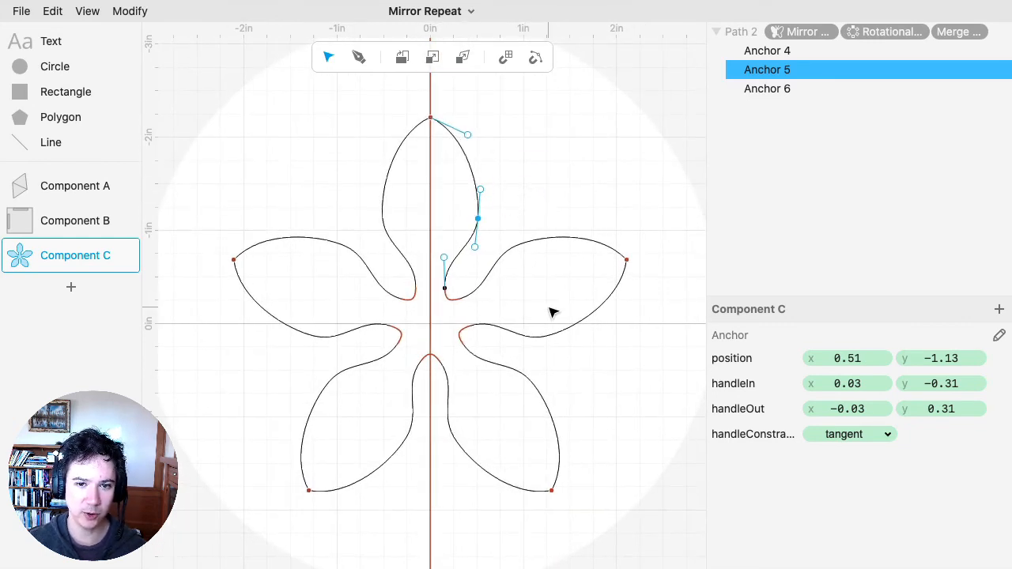
click(571, 175)
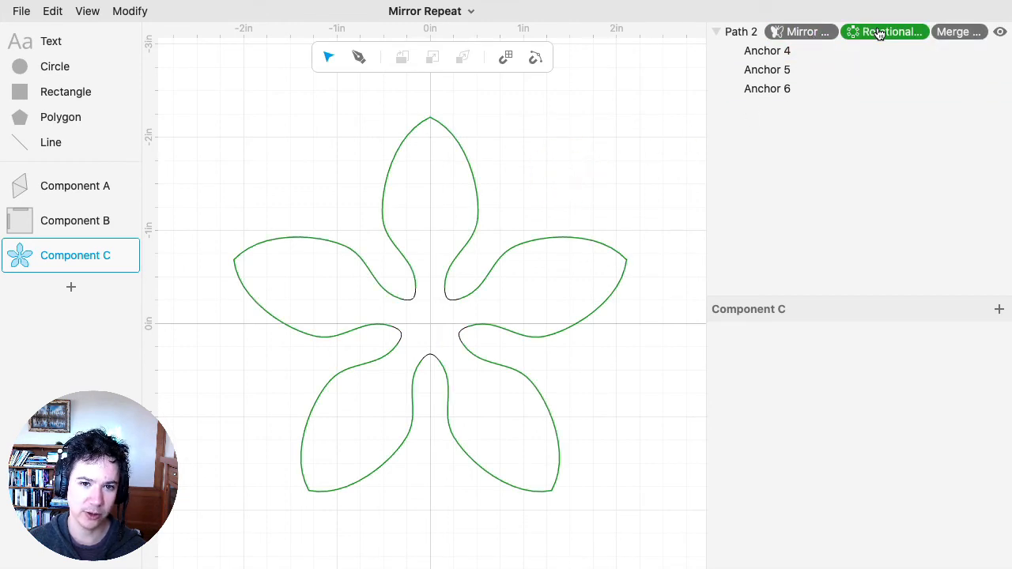
Step: Review the Mirror Repeat and Rotational Repeat modifiers on the flower path, then clear the selection
click(802, 38)
click(893, 35)
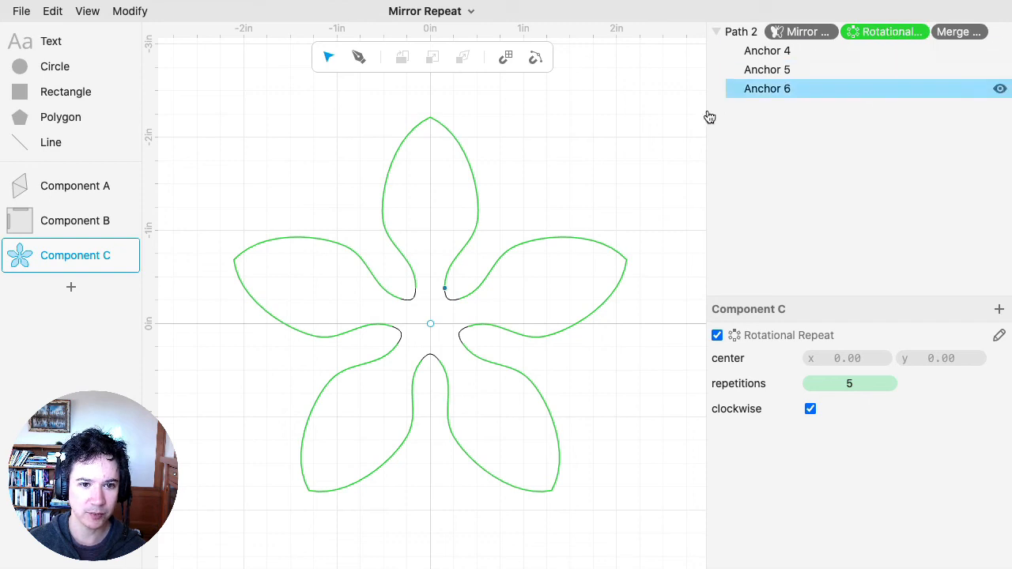
click(531, 169)
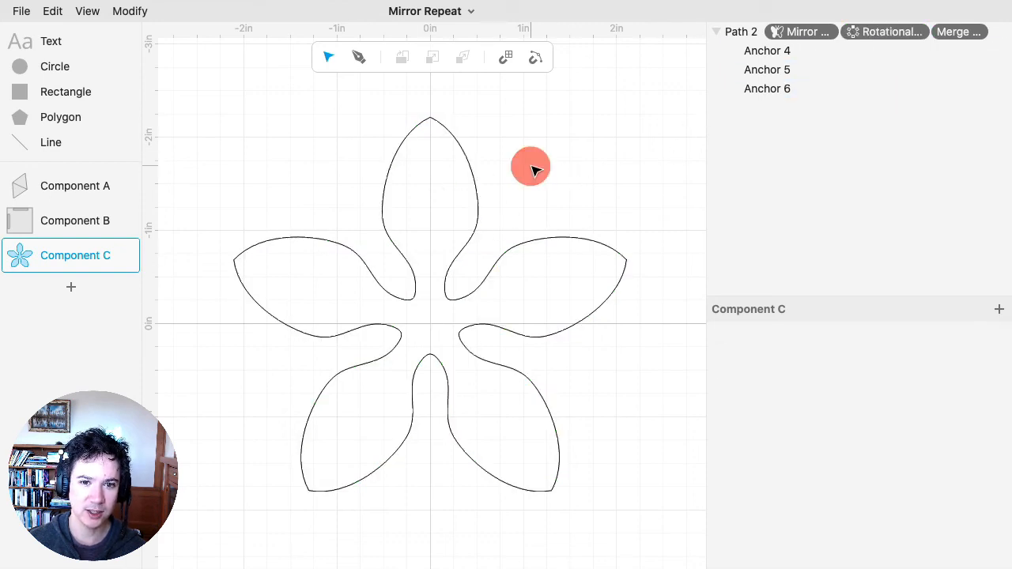